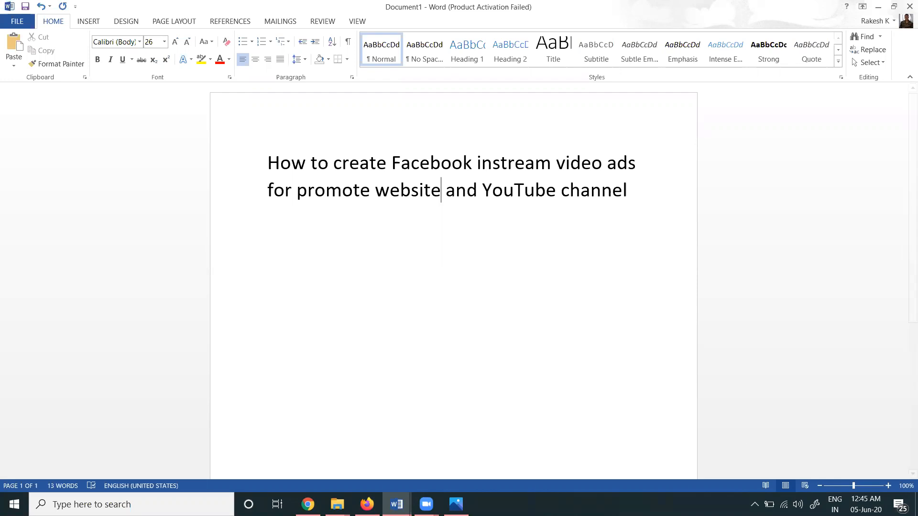
- Switch to the Photos app and examine the example Facebook in-stream video ad image up close
{"action": "key", "text": "alt+Tab"}
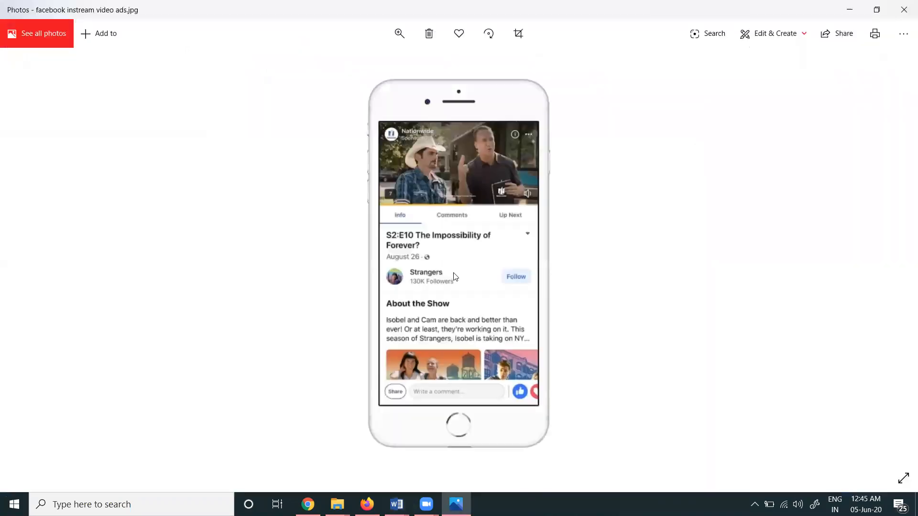
{"action": "left_click", "coordinate": [399, 33]}
{"action": "left_click", "coordinate": [414, 64]}
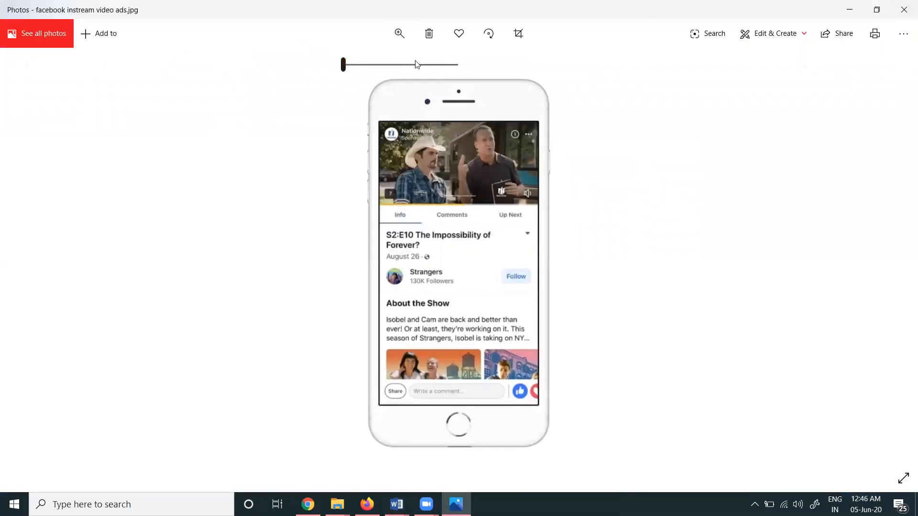
{"action": "scroll", "coordinate": [445, 303], "scroll_direction": "up", "scroll_amount": 4}
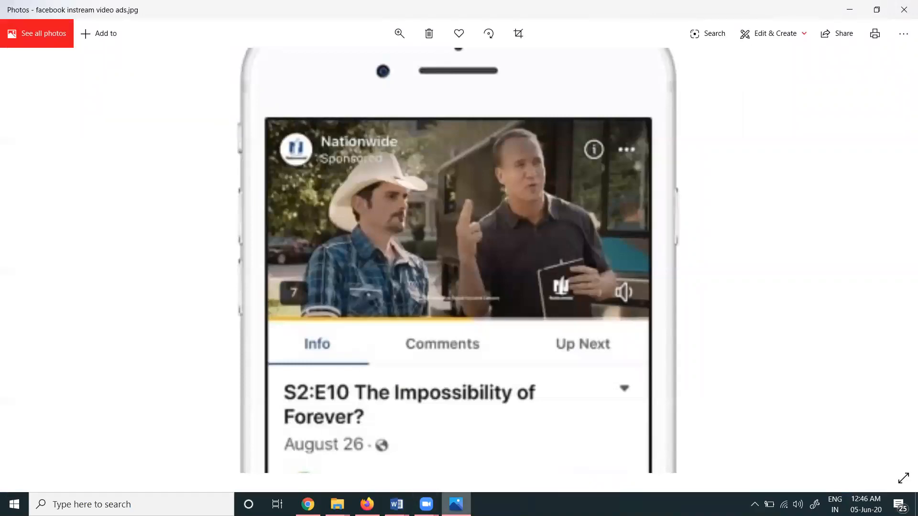
{"action": "left_click", "coordinate": [456, 504]}
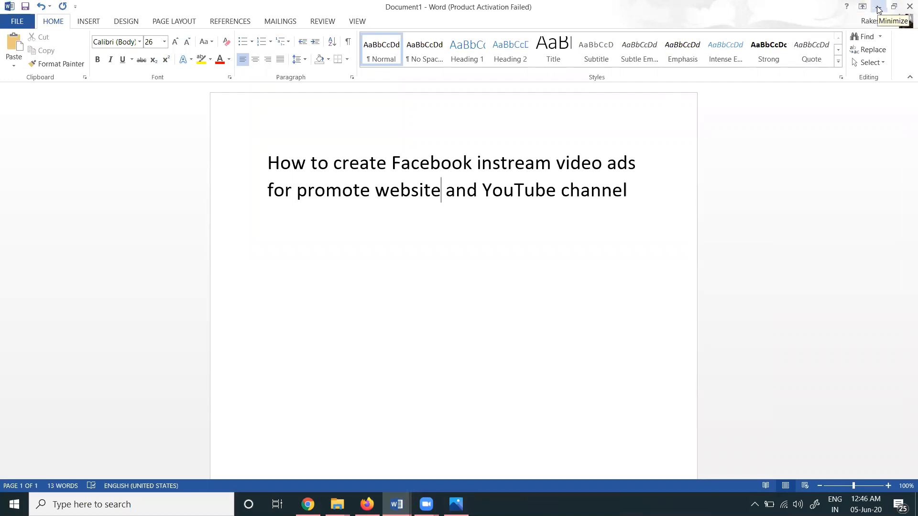
- Switch to Chrome, open the Digital Rakesh Facebook page and start boosting its Learn Free Advanced Digital Marketing Training Course video post
{"action": "left_click", "coordinate": [878, 9]}
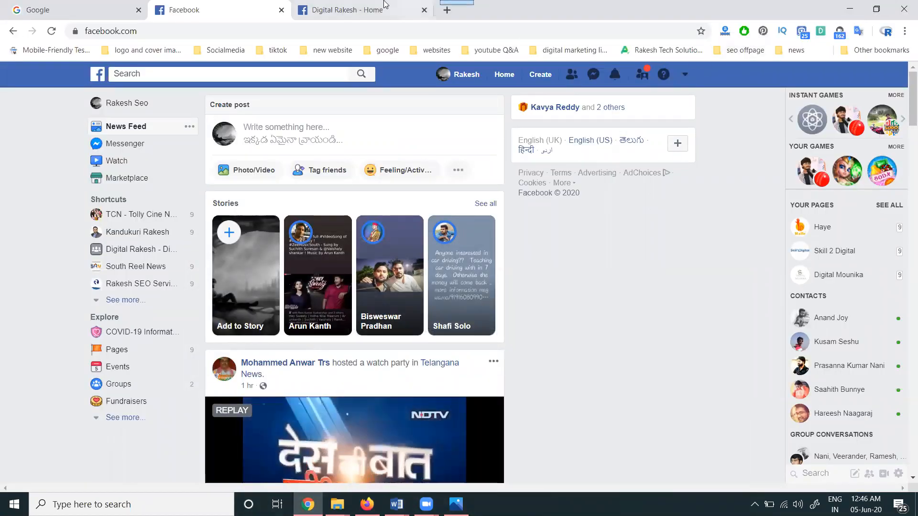
{"action": "left_click", "coordinate": [364, 9]}
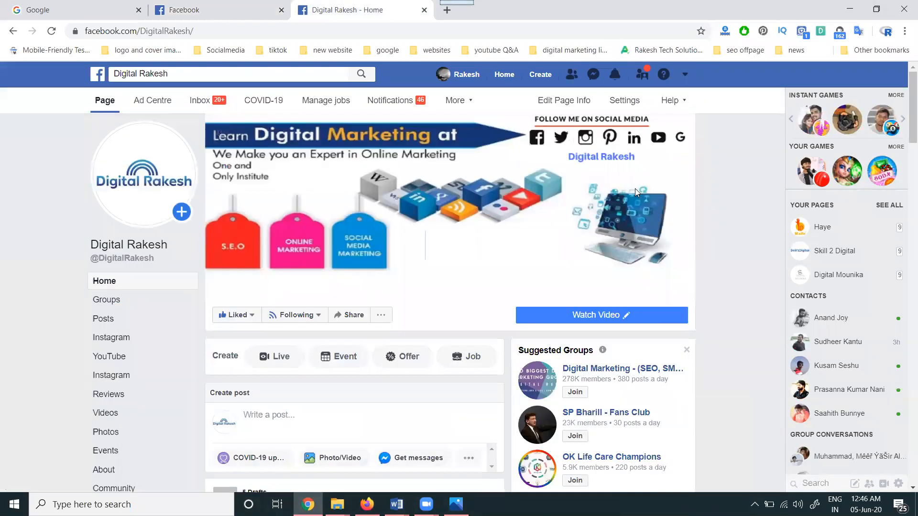
{"action": "scroll", "coordinate": [701, 225], "scroll_direction": "down", "scroll_amount": 9}
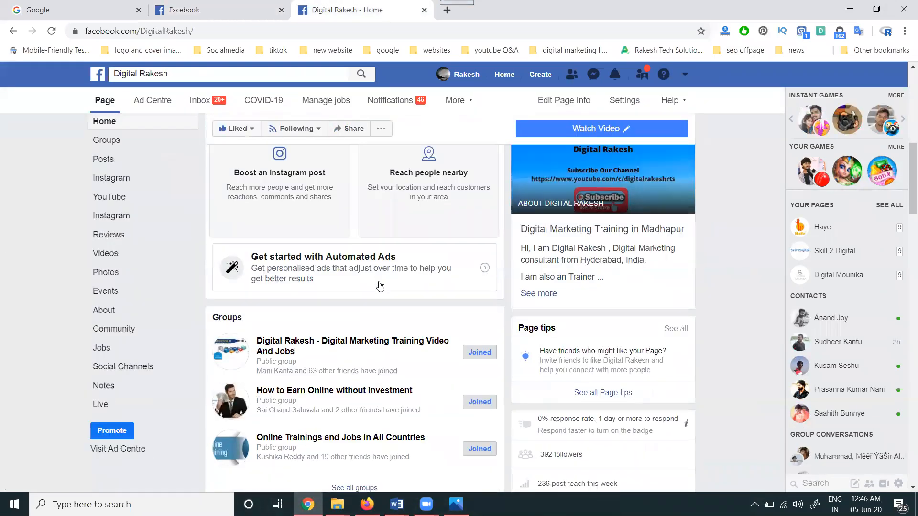
{"action": "scroll", "coordinate": [379, 282], "scroll_direction": "down", "scroll_amount": 8}
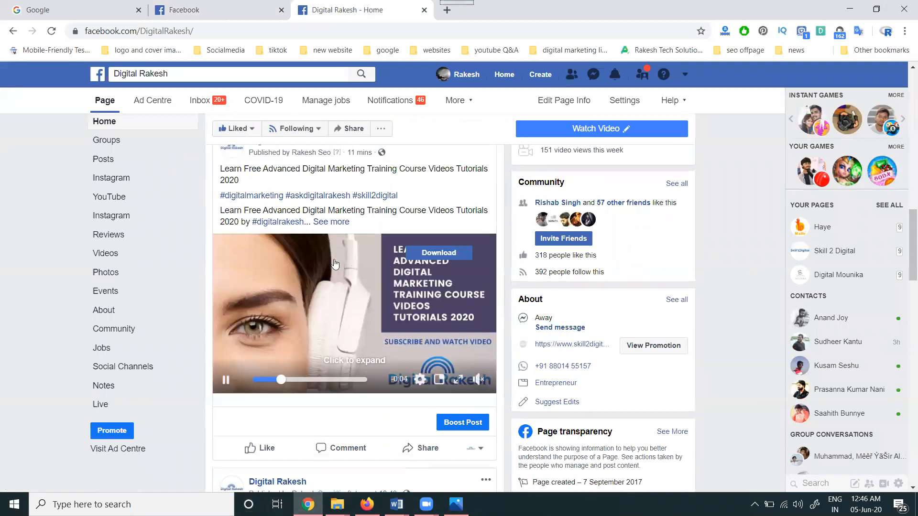
{"action": "scroll", "coordinate": [352, 312], "scroll_direction": "up", "scroll_amount": 1}
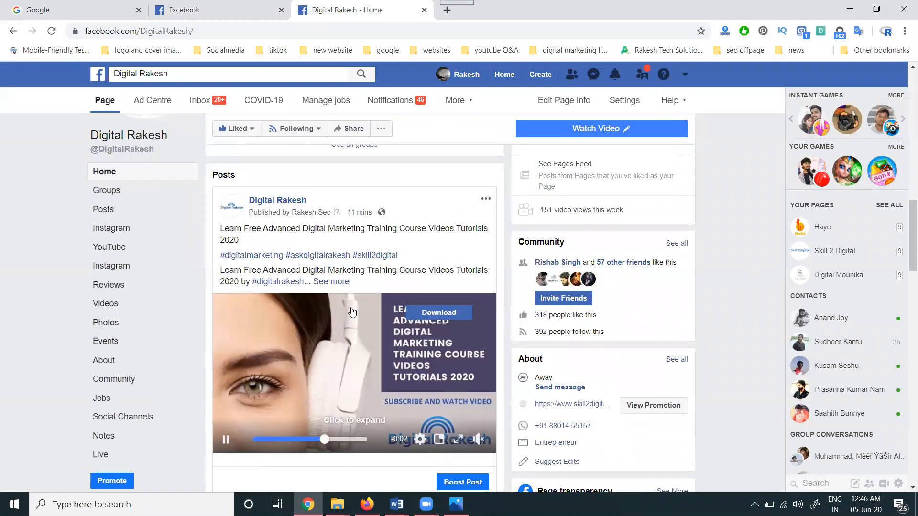
{"action": "scroll", "coordinate": [352, 312], "scroll_direction": "down", "scroll_amount": 2}
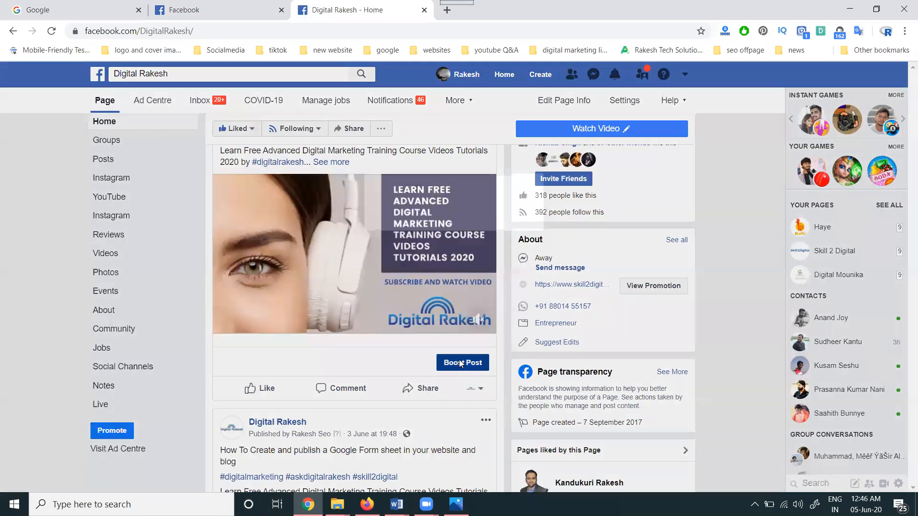
{"action": "left_click", "coordinate": [461, 363]}
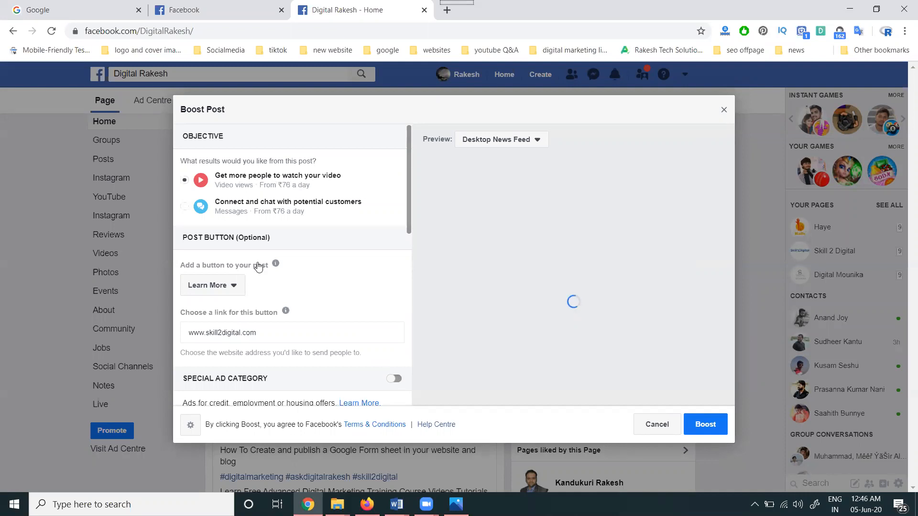
- Choose Learn More as the post button and check it in the Desktop News Feed preview
{"action": "left_click", "coordinate": [233, 288]}
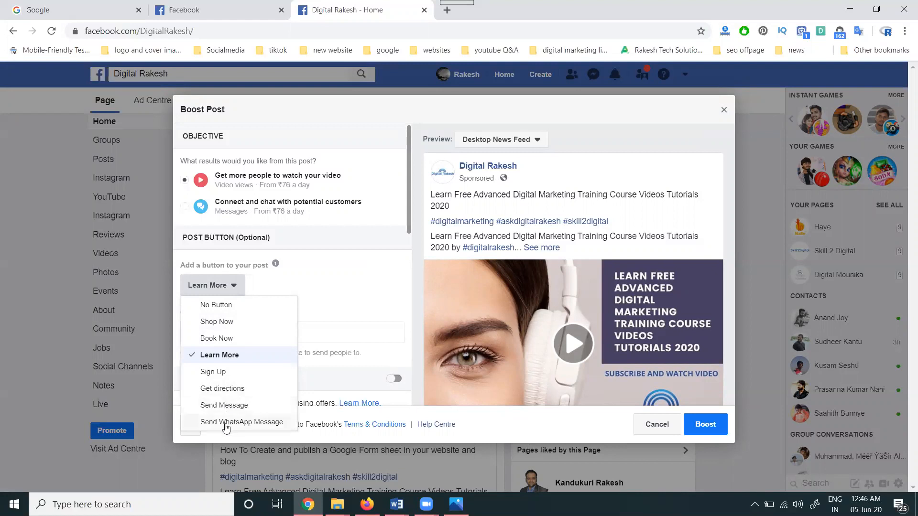
{"action": "left_click", "coordinate": [230, 355]}
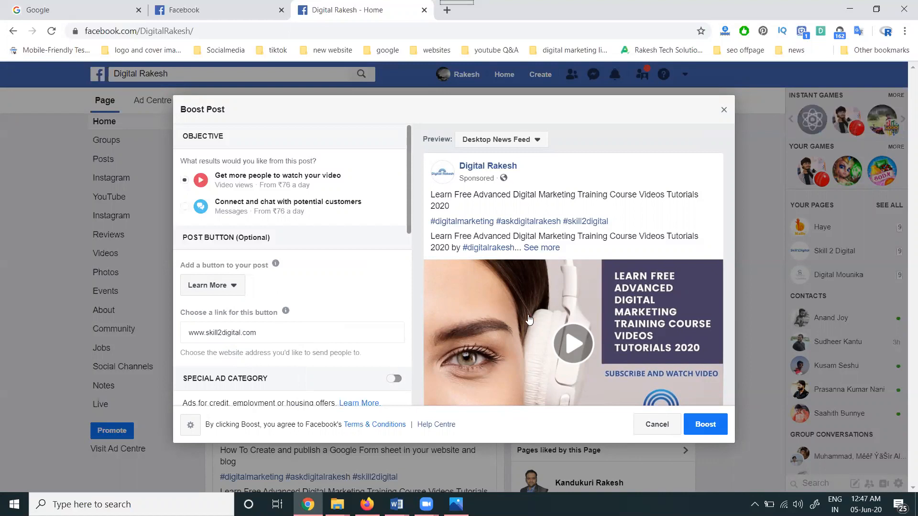
{"action": "scroll", "coordinate": [679, 312], "scroll_direction": "down", "scroll_amount": 3}
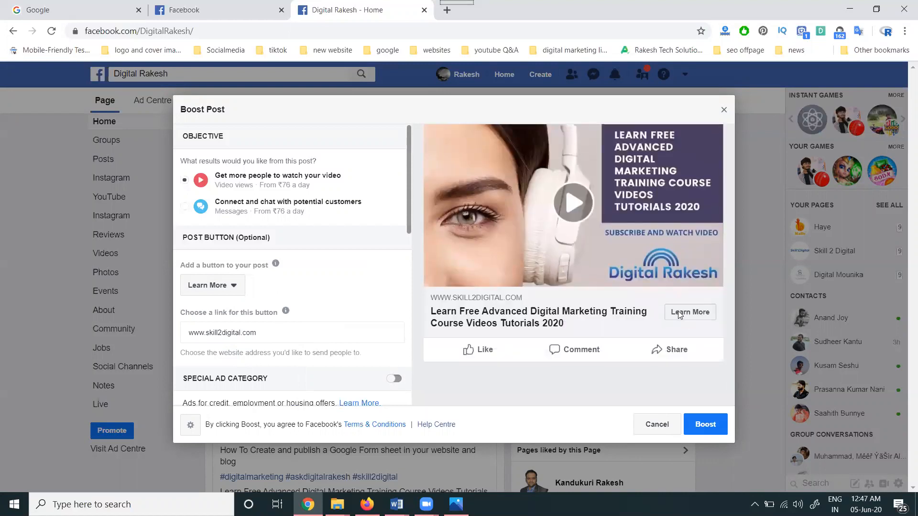
- Edit the audience chosen through targeting, setting the maximum age to 45 and keeping India as the location
{"action": "scroll", "coordinate": [328, 297], "scroll_direction": "down", "scroll_amount": 2}
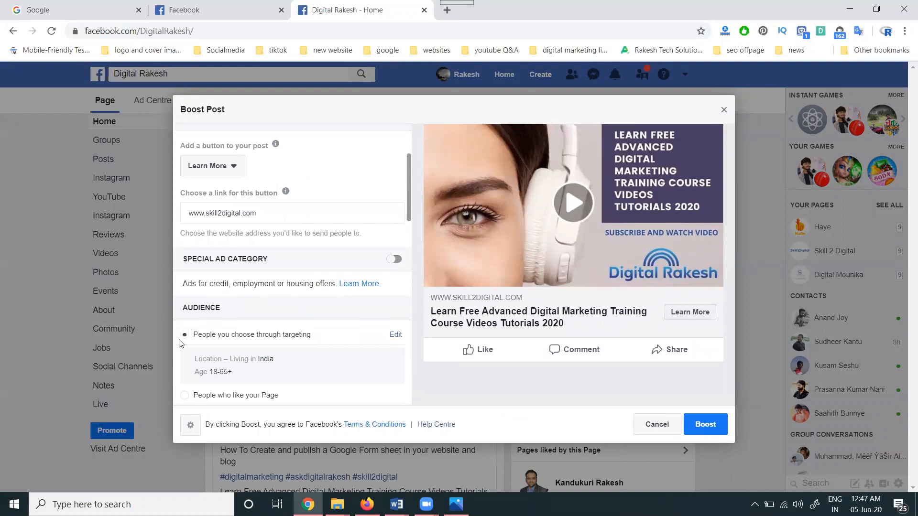
{"action": "scroll", "coordinate": [280, 349], "scroll_direction": "down", "scroll_amount": 3}
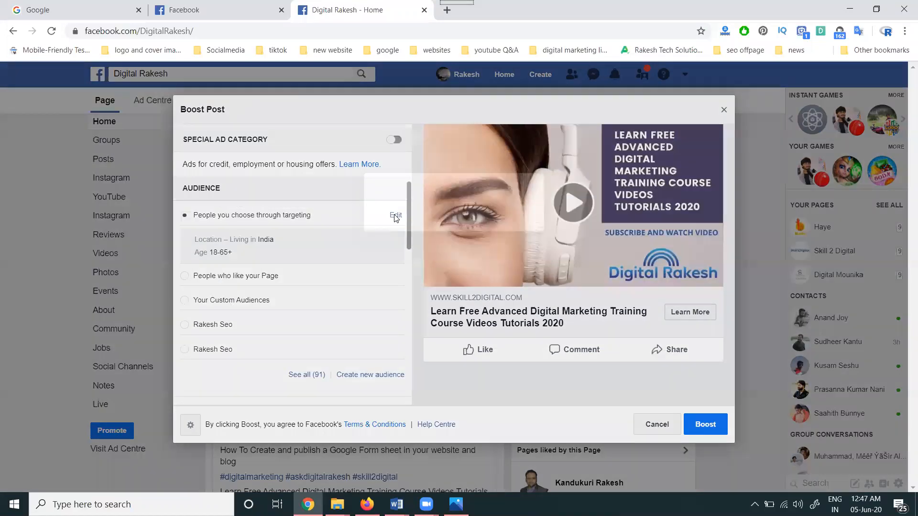
{"action": "left_click", "coordinate": [395, 216]}
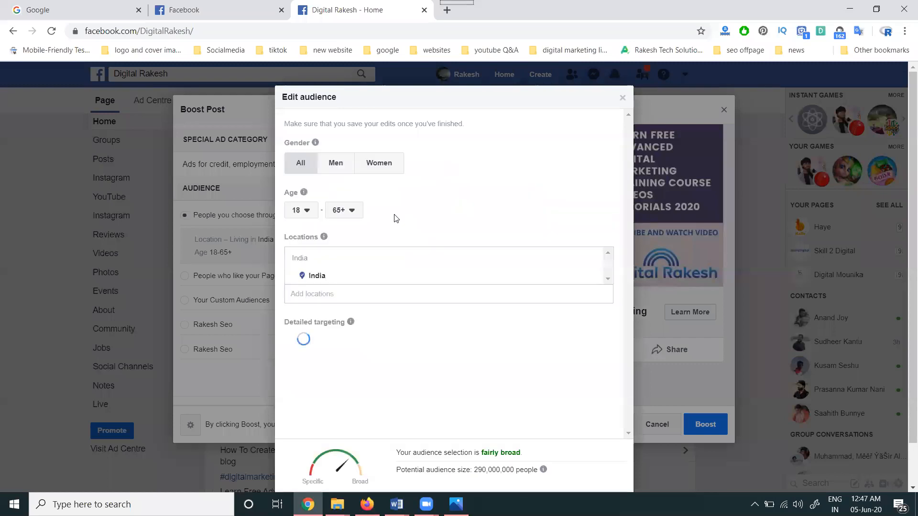
{"action": "left_click", "coordinate": [343, 211]}
{"action": "scroll", "coordinate": [341, 269], "scroll_direction": "up", "scroll_amount": 4}
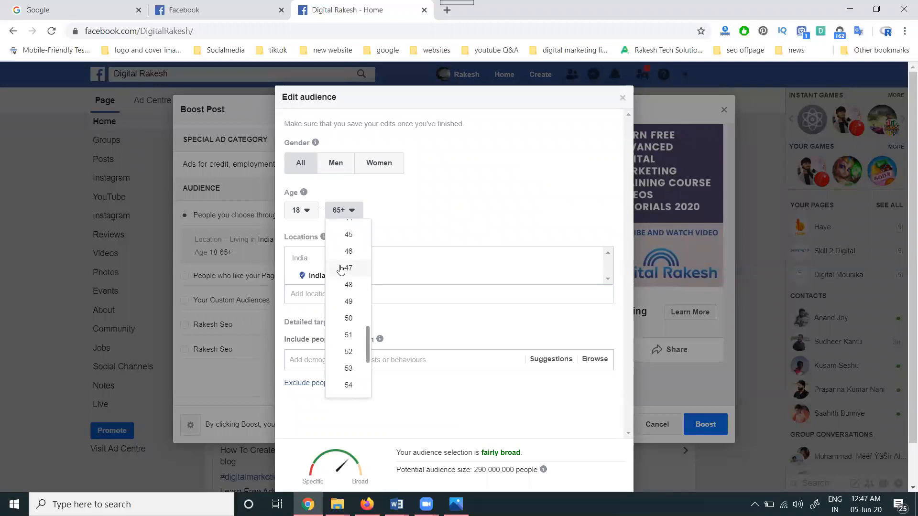
{"action": "left_click", "coordinate": [347, 236]}
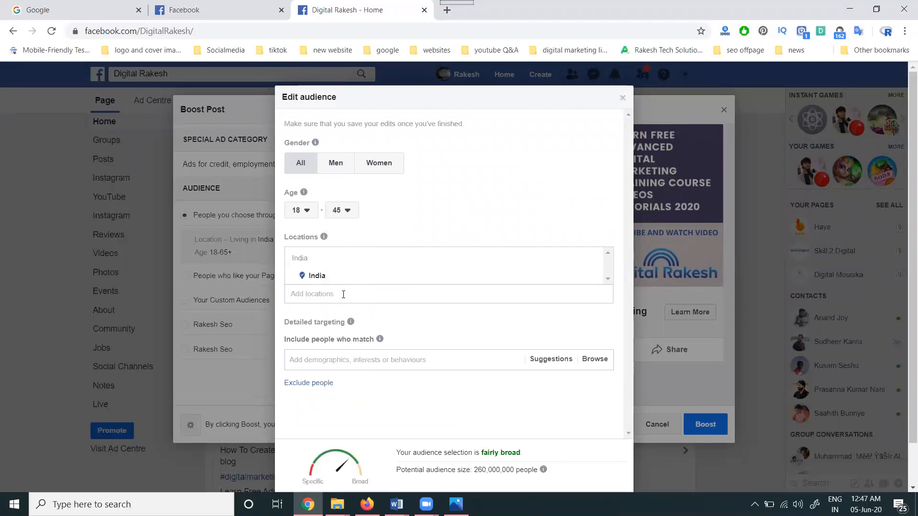
{"action": "left_click", "coordinate": [343, 294]}
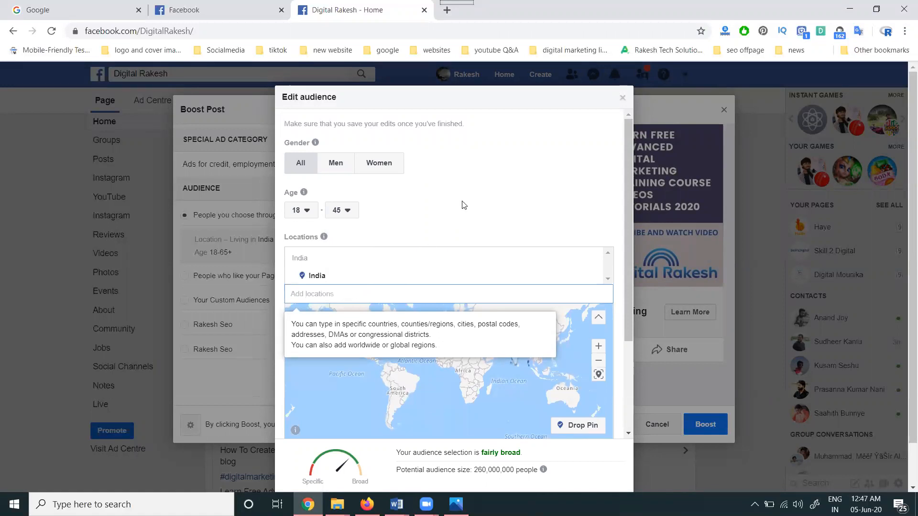
{"action": "left_click", "coordinate": [479, 179]}
- Add the interest Digital marketing to the audience's detailed targeting
{"action": "scroll", "coordinate": [373, 335], "scroll_direction": "down", "scroll_amount": 3}
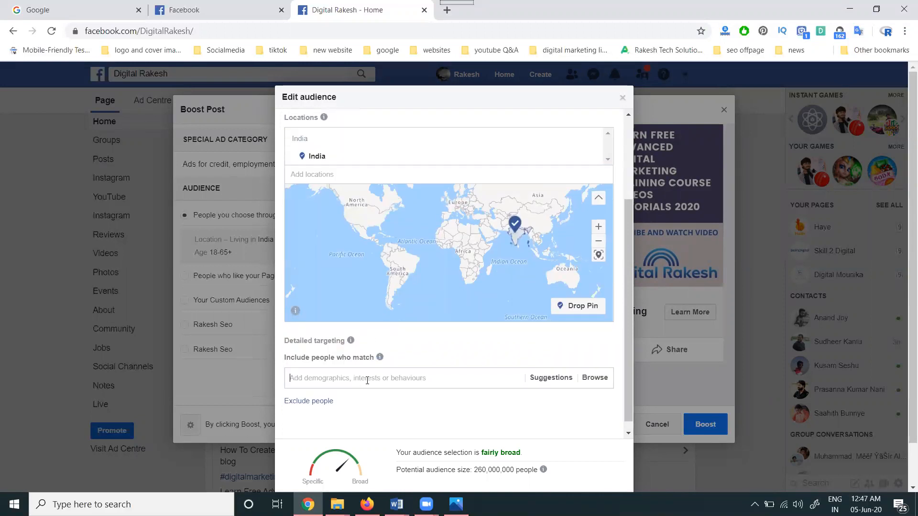
{"action": "left_click", "coordinate": [367, 380]}
{"action": "type", "text": "digital marke"}
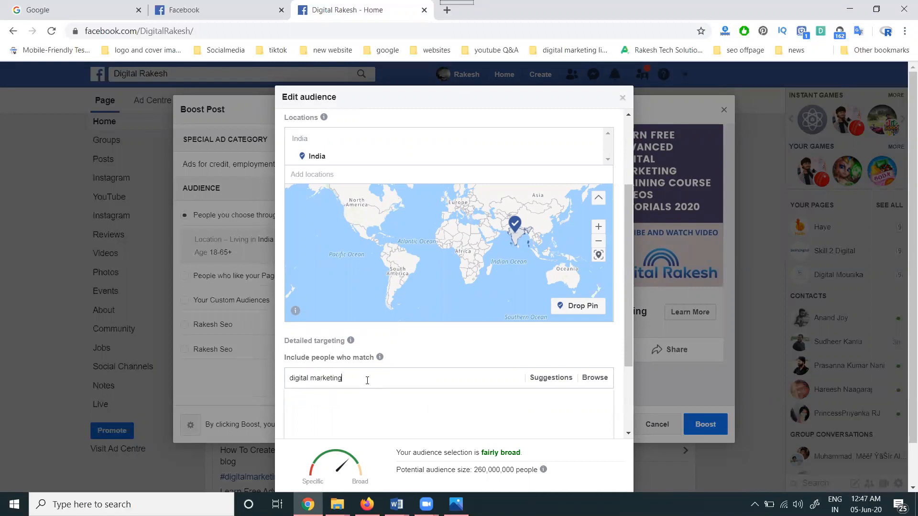
{"action": "type", "text": "ting"}
{"action": "left_click", "coordinate": [346, 400]}
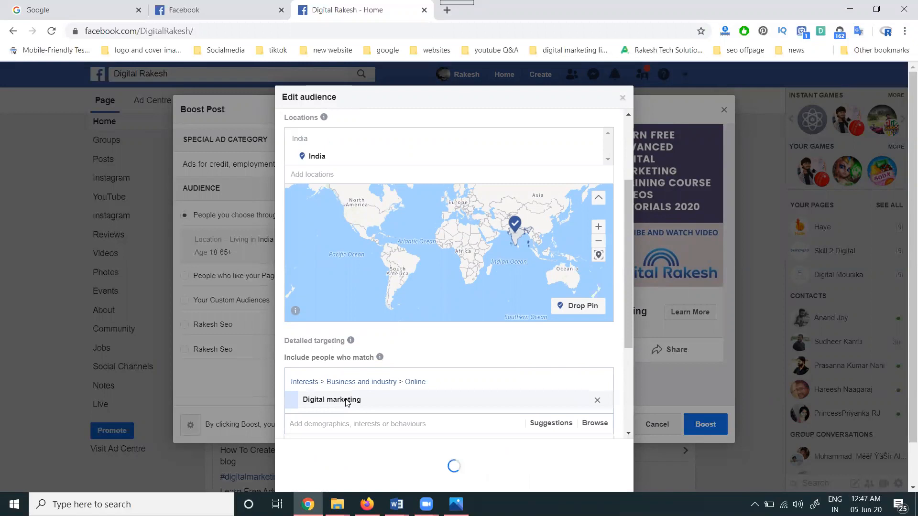
- Search detailed targeting for "search engine" and add the interest Search engine optimisation
{"action": "type", "text": "search engine"}
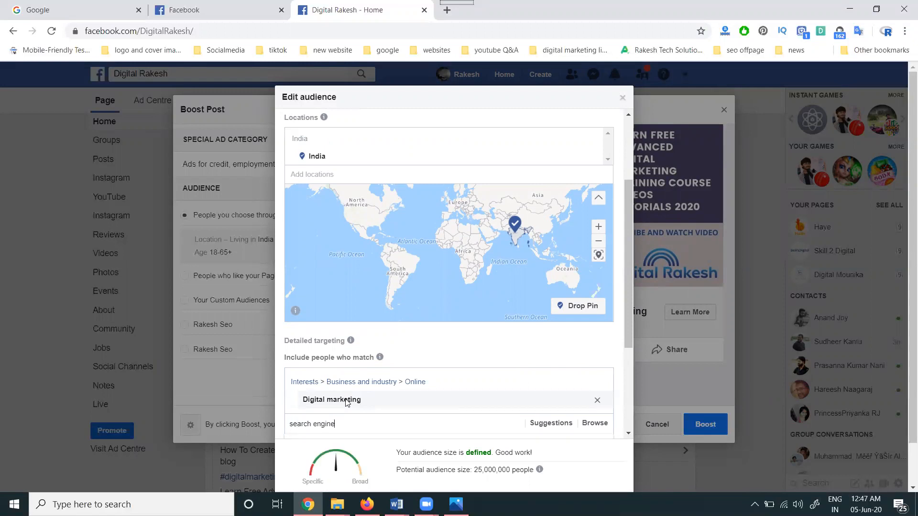
{"action": "scroll", "coordinate": [556, 351], "scroll_direction": "down", "scroll_amount": 2}
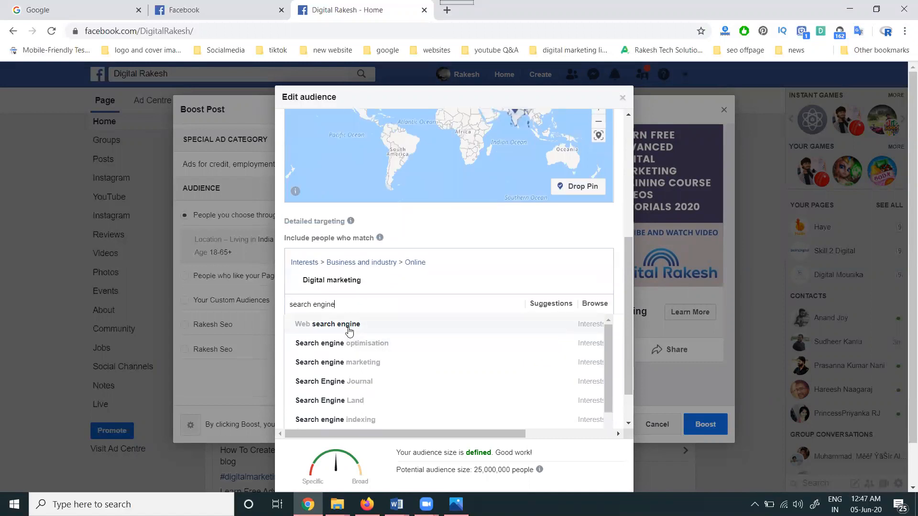
{"action": "left_click", "coordinate": [352, 344]}
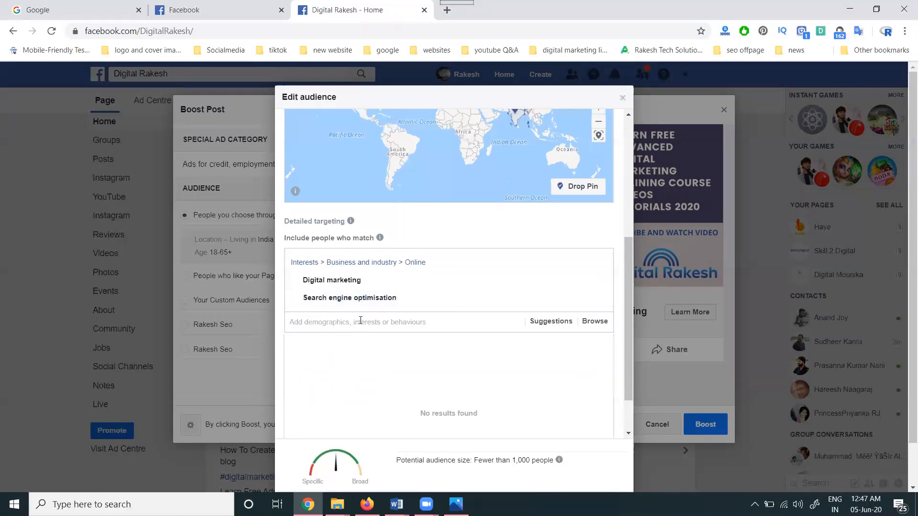
{"action": "type", "text": "social media"}
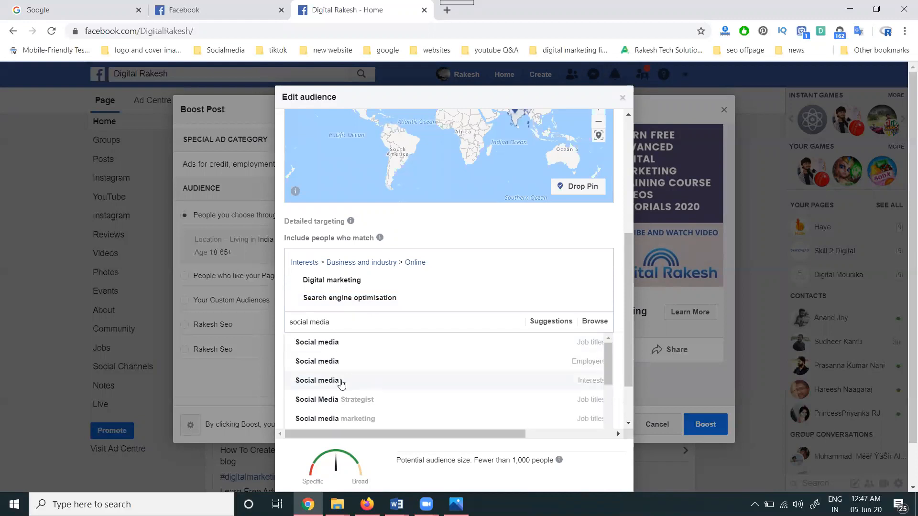
{"action": "left_click", "coordinate": [341, 419]}
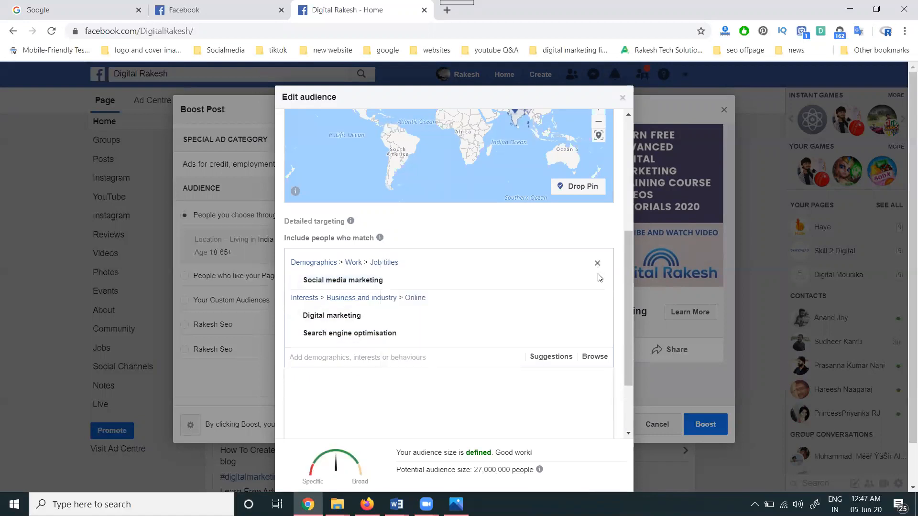
{"action": "left_click", "coordinate": [597, 282]}
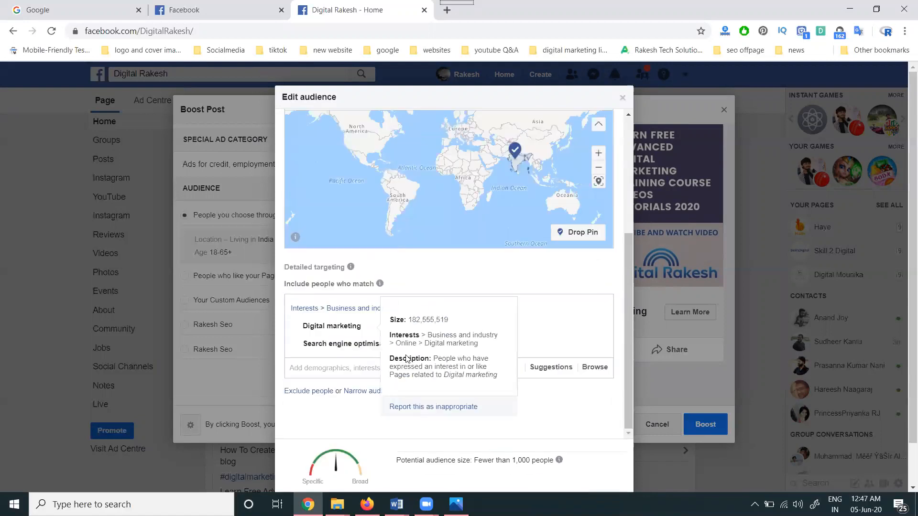
- Search detailed targeting for "social media", add Social media marketing as an interest and review the audience settings
{"action": "left_click", "coordinate": [368, 368]}
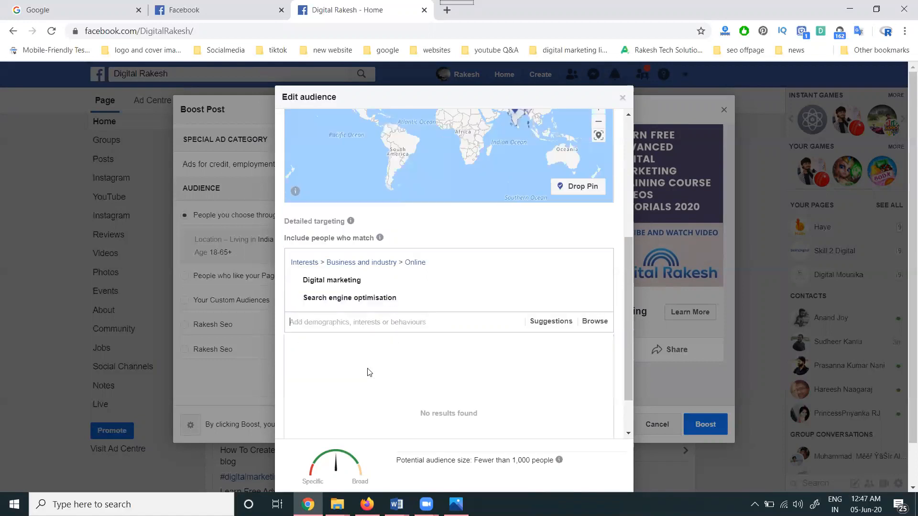
{"action": "type", "text": "social"}
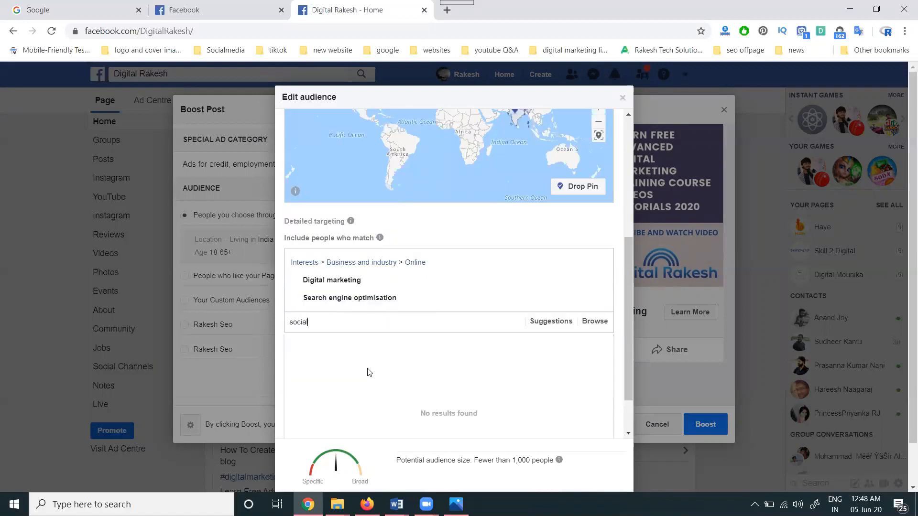
{"action": "type", "text": " media"}
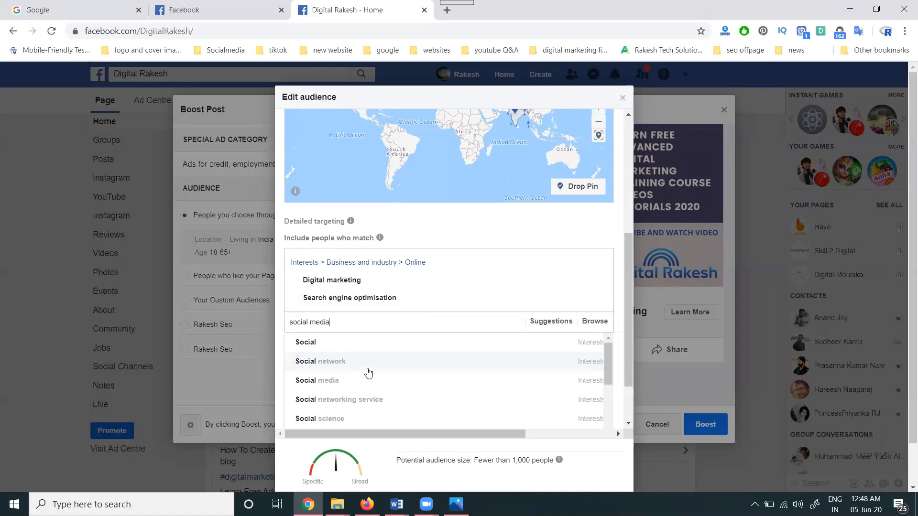
{"action": "scroll", "coordinate": [373, 373], "scroll_direction": "down", "scroll_amount": 2}
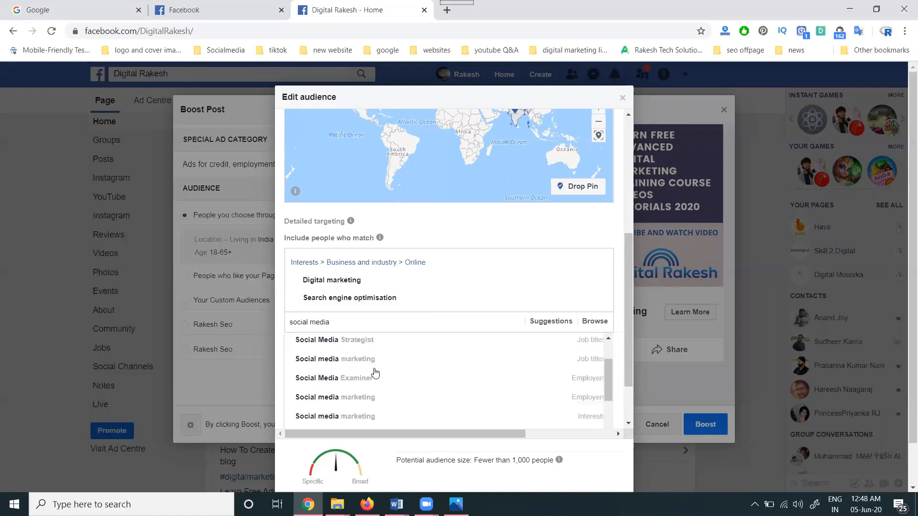
{"action": "left_click", "coordinate": [584, 417]}
{"action": "scroll", "coordinate": [578, 384], "scroll_direction": "down", "scroll_amount": 3}
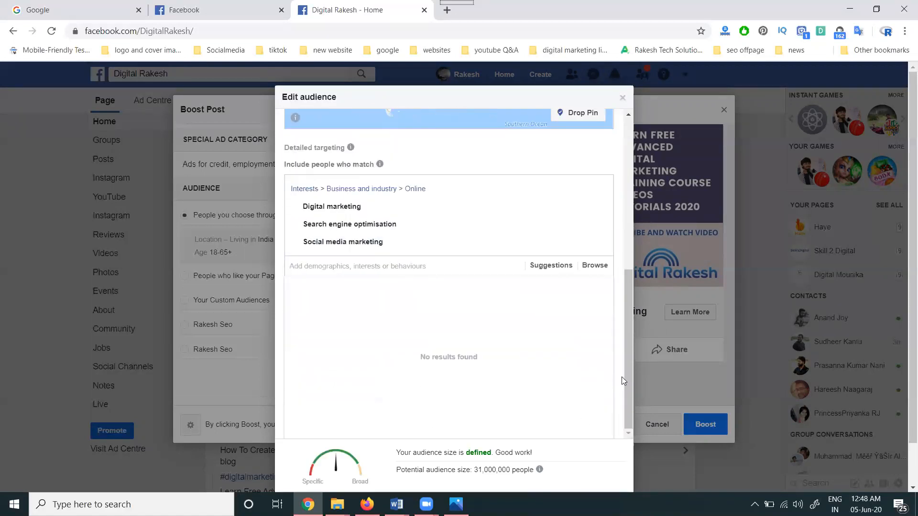
{"action": "scroll", "coordinate": [471, 330], "scroll_direction": "up", "scroll_amount": 4}
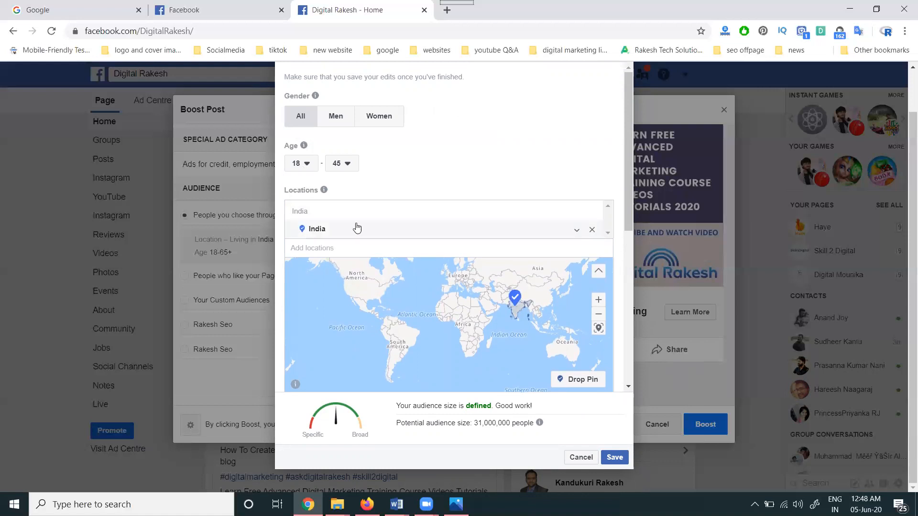
- Review the location and the three detailed targeting interests, and save the edited audience
{"action": "scroll", "coordinate": [449, 313], "scroll_direction": "down", "scroll_amount": 3}
{"action": "scroll", "coordinate": [450, 314], "scroll_direction": "down", "scroll_amount": 1}
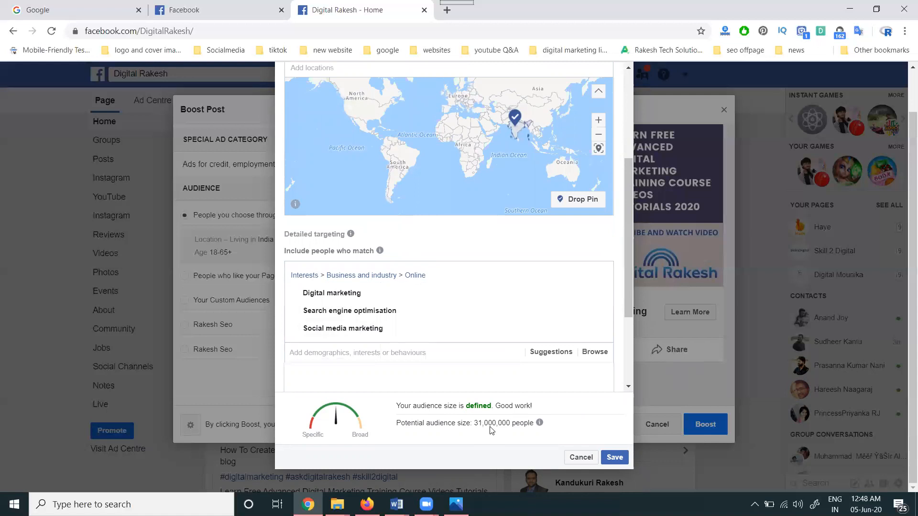
{"action": "left_click", "coordinate": [615, 457]}
- Set the boost's duration to 4 days in the duration and budget settings
{"action": "scroll", "coordinate": [315, 253], "scroll_direction": "down", "scroll_amount": 3}
{"action": "scroll", "coordinate": [316, 253], "scroll_direction": "down", "scroll_amount": 3}
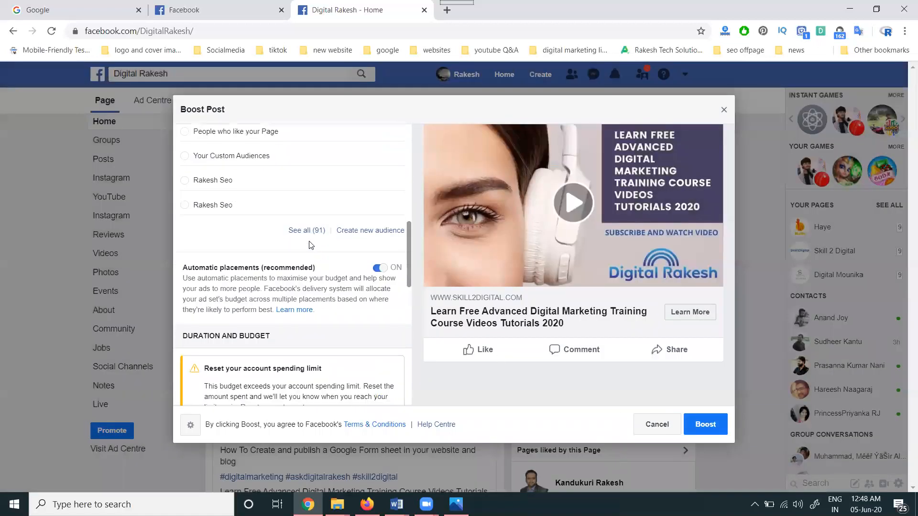
{"action": "scroll", "coordinate": [268, 280], "scroll_direction": "down", "scroll_amount": 1}
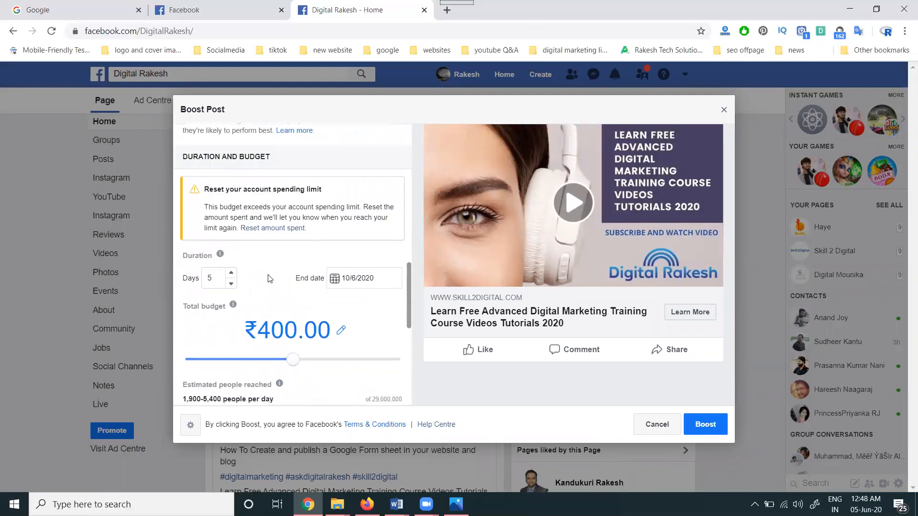
{"action": "left_click", "coordinate": [232, 284]}
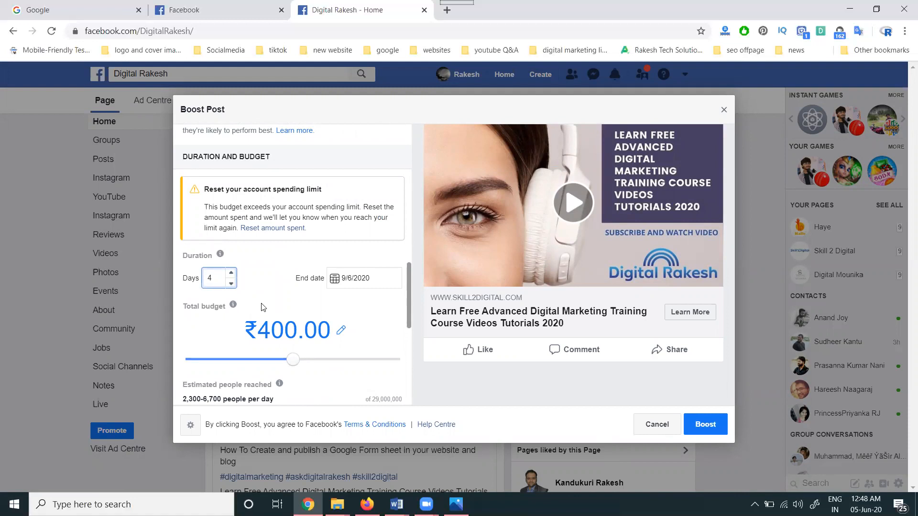
{"action": "scroll", "coordinate": [263, 307], "scroll_direction": "down", "scroll_amount": 1}
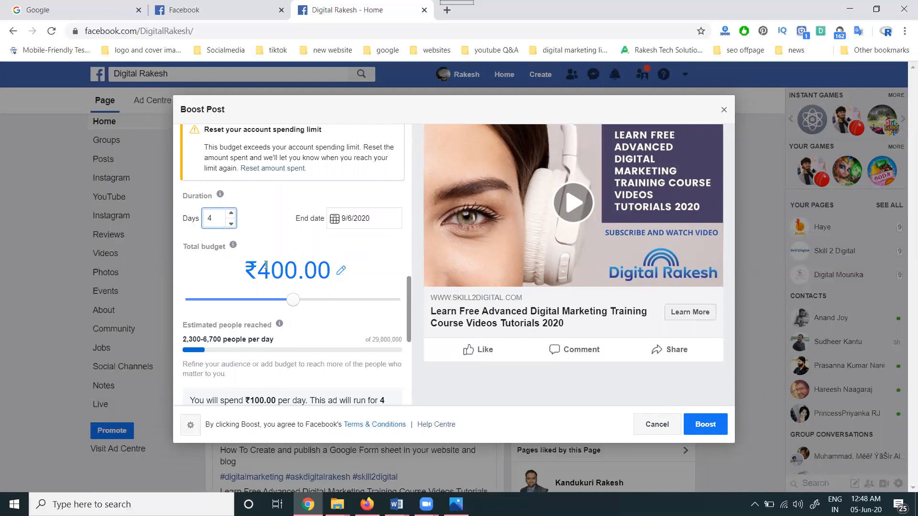
{"action": "left_click", "coordinate": [230, 223]}
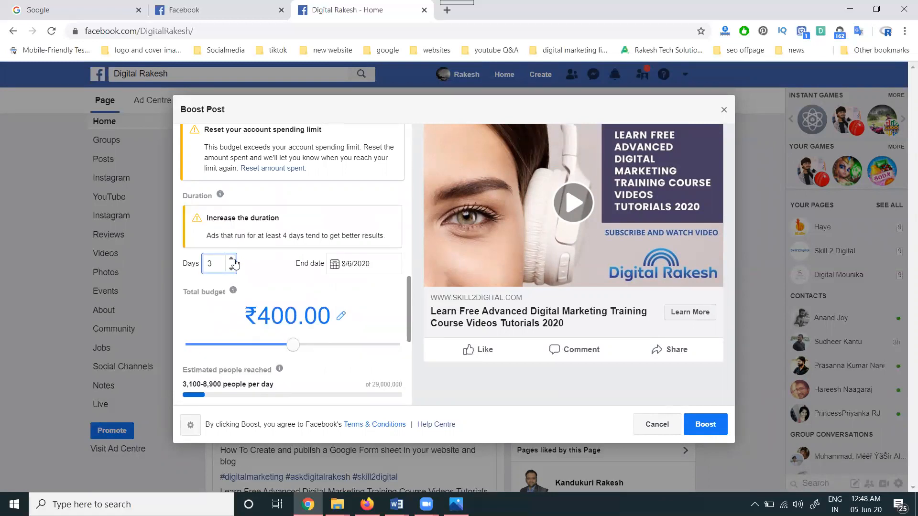
{"action": "left_click", "coordinate": [231, 258]}
- Lower the boost's total budget to the ₹80 minimum of the range and raise it to ₹220
{"action": "left_click_drag", "start_coordinate": [285, 301], "coordinate": [174, 296]}
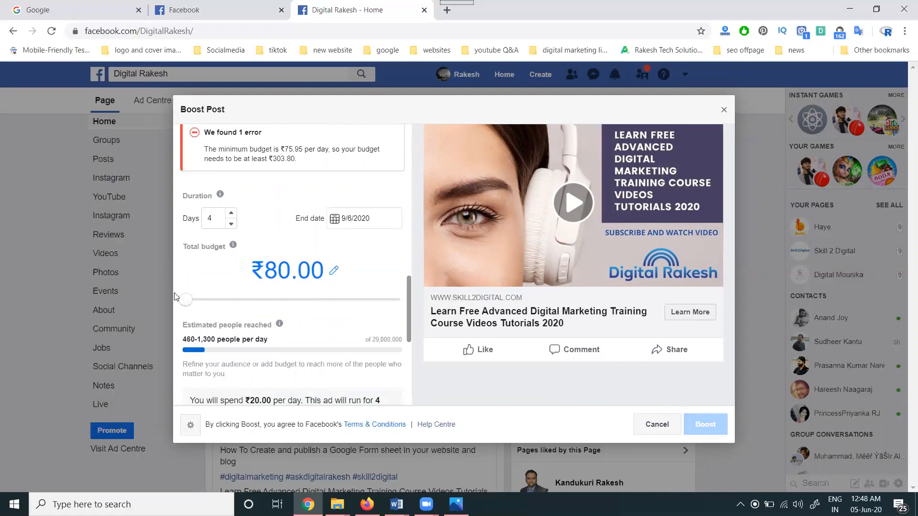
{"action": "scroll", "coordinate": [193, 311], "scroll_direction": "down", "scroll_amount": 1}
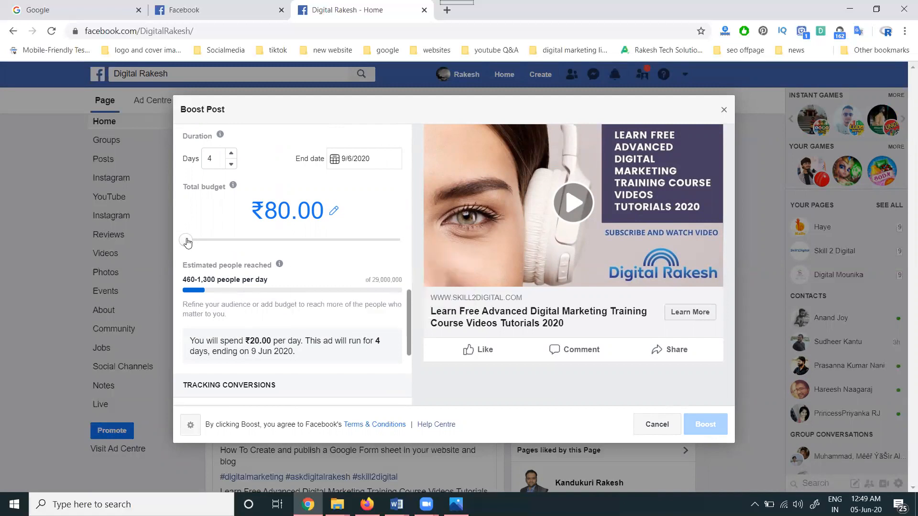
{"action": "left_click_drag", "start_coordinate": [197, 241], "coordinate": [258, 242]}
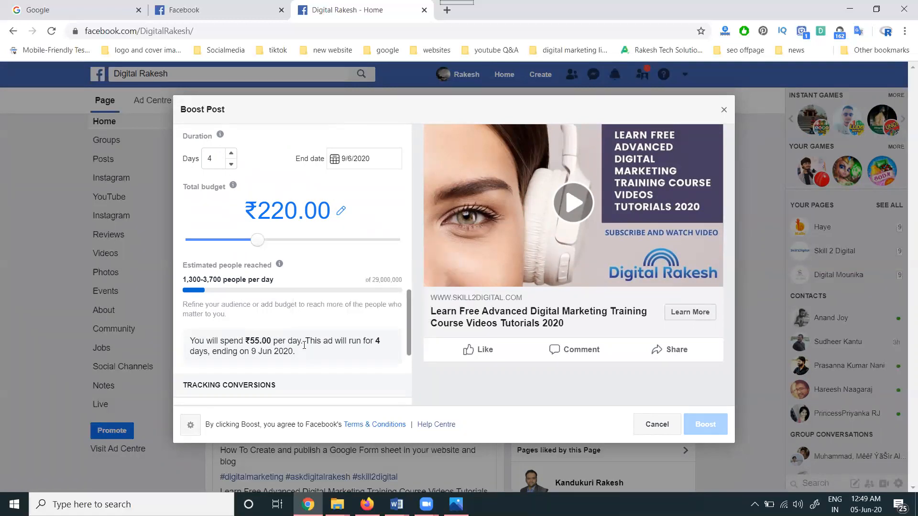
- Check the remaining ad credit and total amount in the payment summary, and read the budget error
{"action": "scroll", "coordinate": [305, 343], "scroll_direction": "down", "scroll_amount": 5}
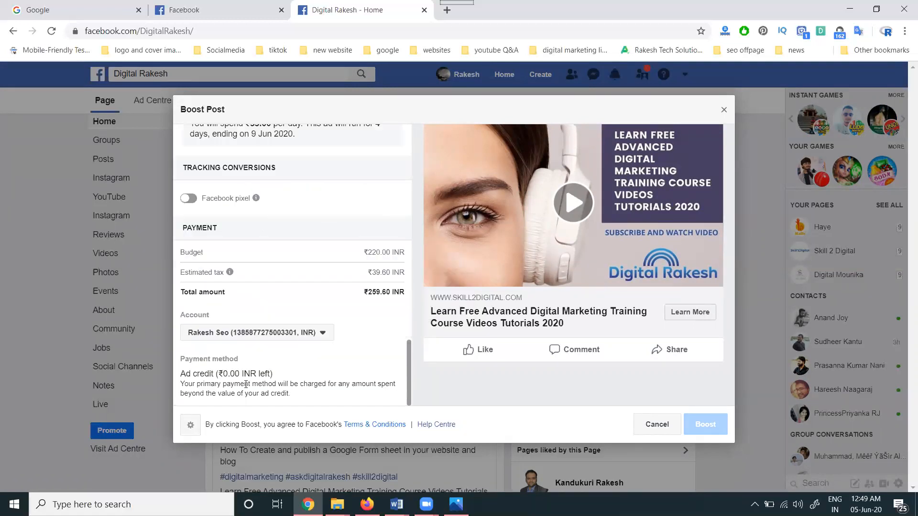
{"action": "left_click_drag", "start_coordinate": [218, 375], "coordinate": [257, 374]}
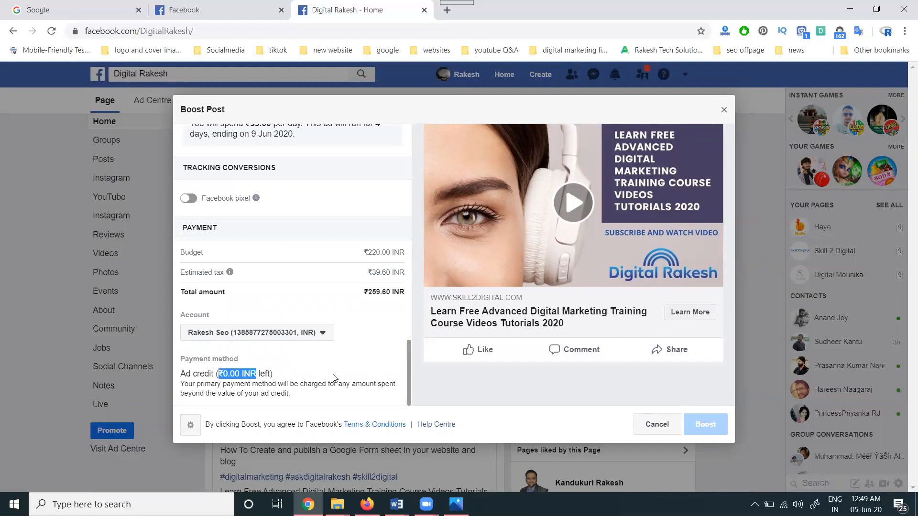
{"action": "left_click_drag", "start_coordinate": [369, 292], "coordinate": [391, 292]}
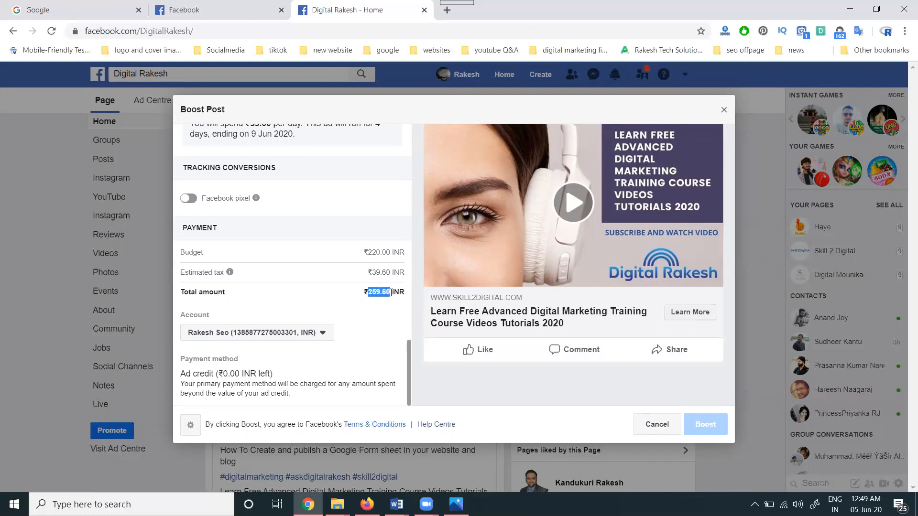
{"action": "scroll", "coordinate": [347, 319], "scroll_direction": "up", "scroll_amount": 8}
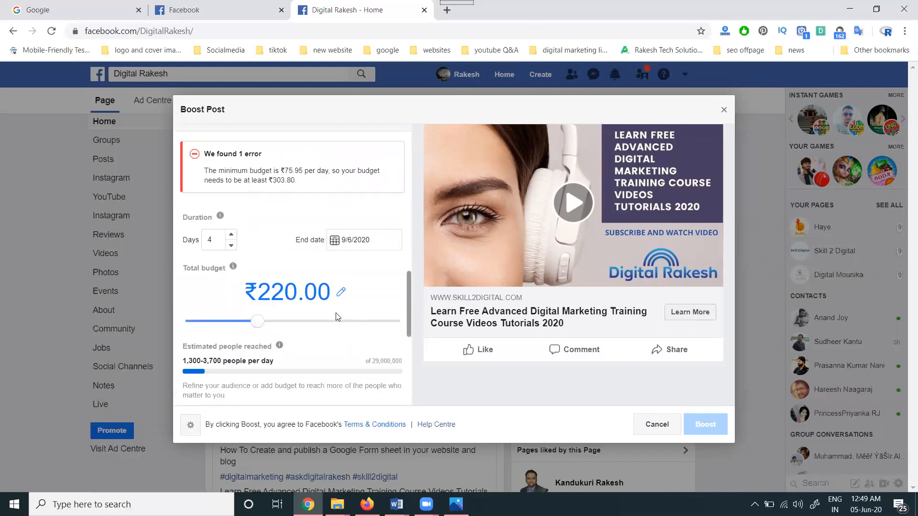
{"action": "scroll", "coordinate": [337, 317], "scroll_direction": "up", "scroll_amount": 3}
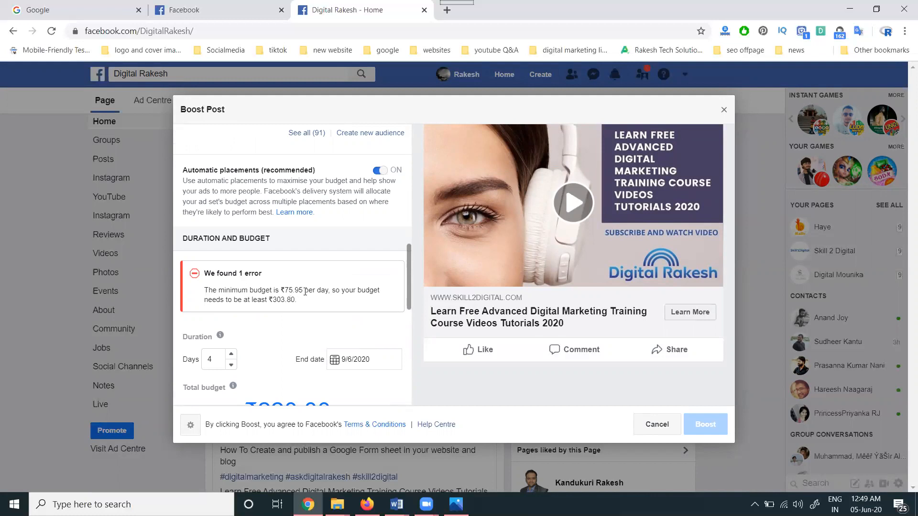
- Raise the total budget to ₹300, try a duration of 3 days and return it to 4 days
{"action": "scroll", "coordinate": [306, 289], "scroll_direction": "down", "scroll_amount": 3}
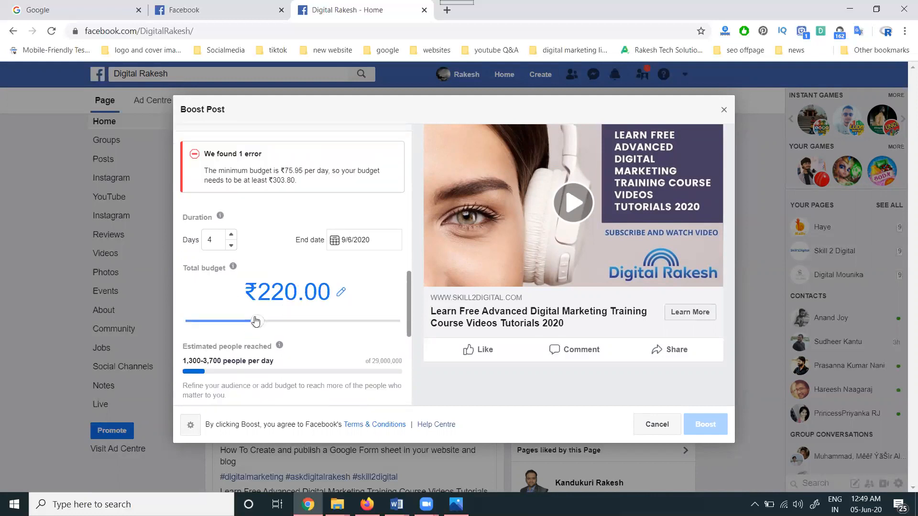
{"action": "left_click_drag", "start_coordinate": [256, 320], "coordinate": [278, 321]}
{"action": "left_click", "coordinate": [230, 244]}
{"action": "left_click", "coordinate": [229, 245]}
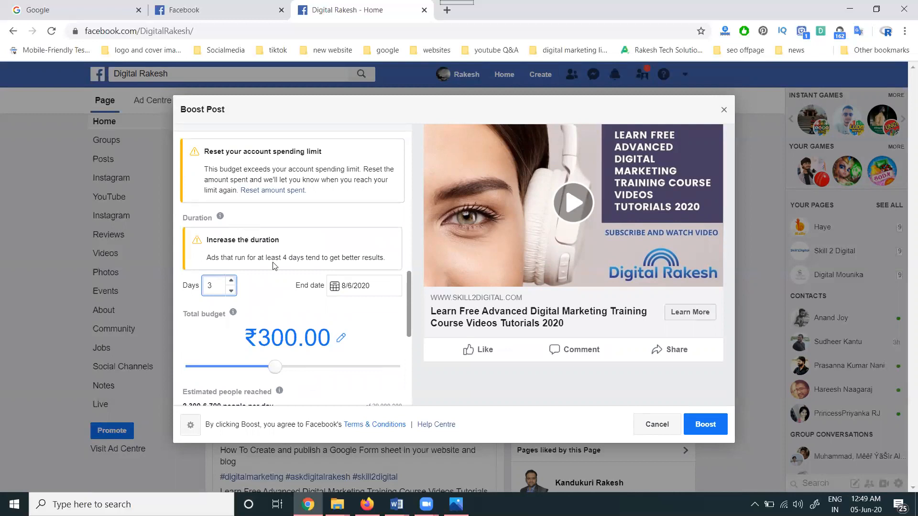
{"action": "left_click", "coordinate": [230, 280]}
- Enter the channel address youtube.com/c/digitalrakeshrts in a new browser tab and copy it
{"action": "scroll", "coordinate": [275, 276], "scroll_direction": "up", "scroll_amount": 6}
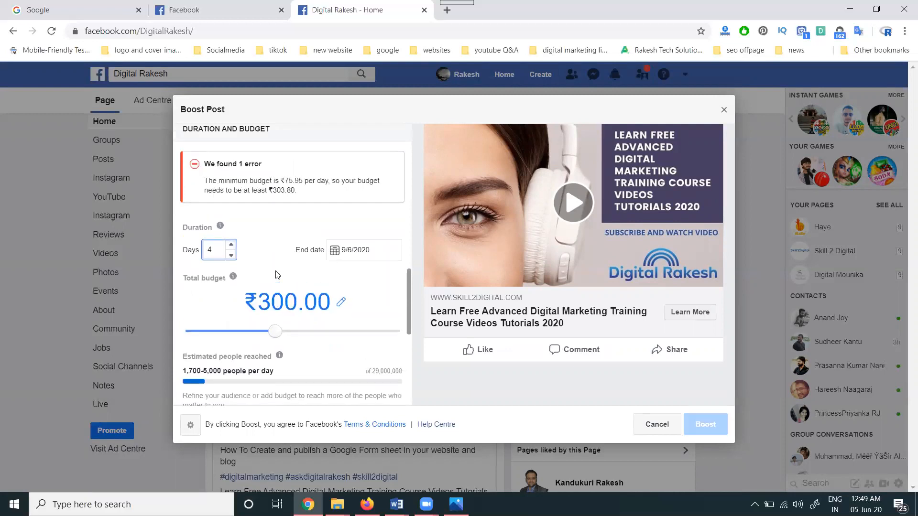
{"action": "scroll", "coordinate": [276, 268], "scroll_direction": "up", "scroll_amount": 6}
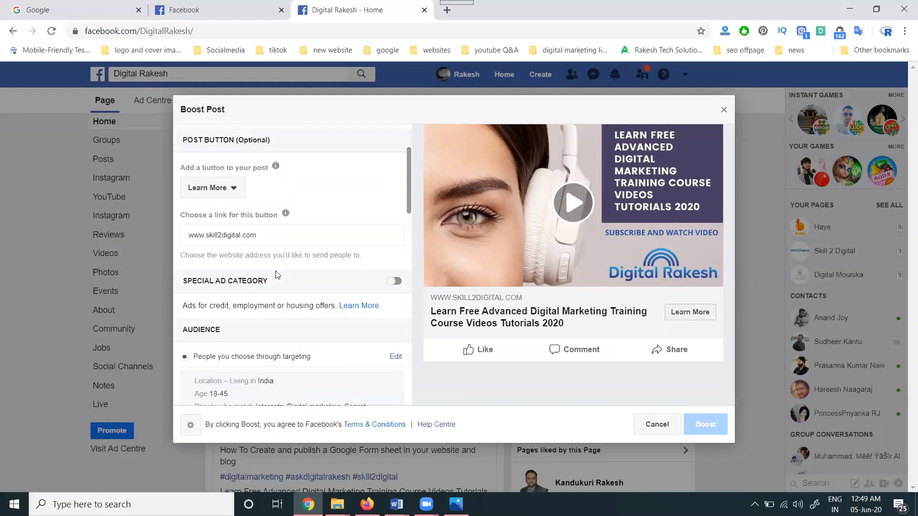
{"action": "scroll", "coordinate": [272, 244], "scroll_direction": "down", "scroll_amount": 3}
{"action": "scroll", "coordinate": [271, 243], "scroll_direction": "up", "scroll_amount": 4}
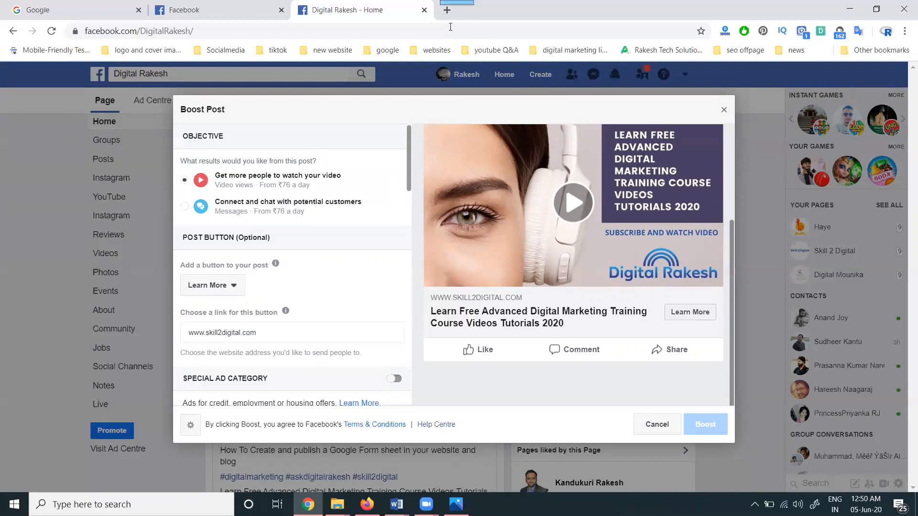
{"action": "left_click", "coordinate": [447, 10]}
{"action": "type", "text": "y"}
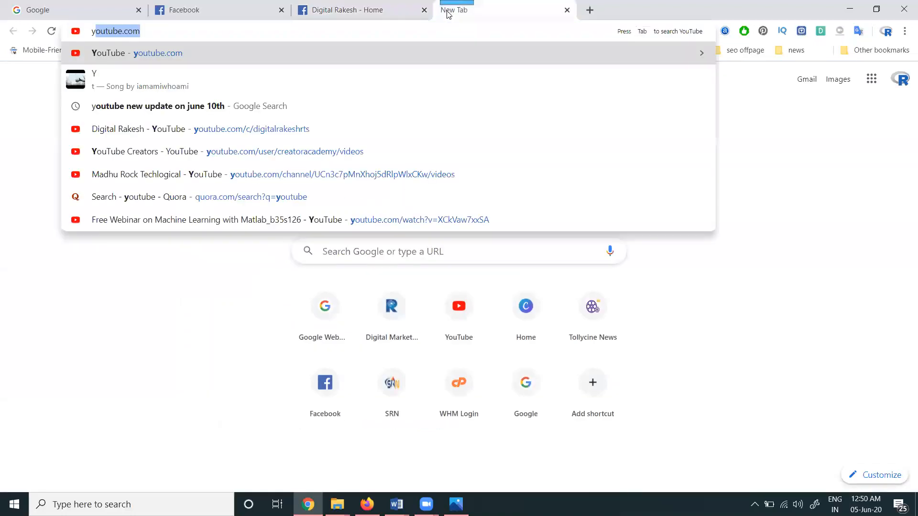
{"action": "type", "text": "outube.com/c/digitalrakeshrts"}
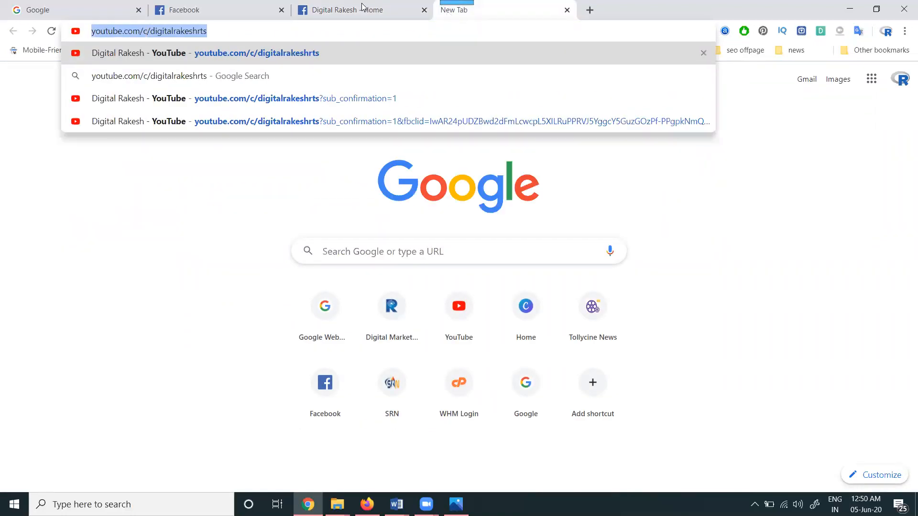
{"action": "left_click", "coordinate": [364, 10]}
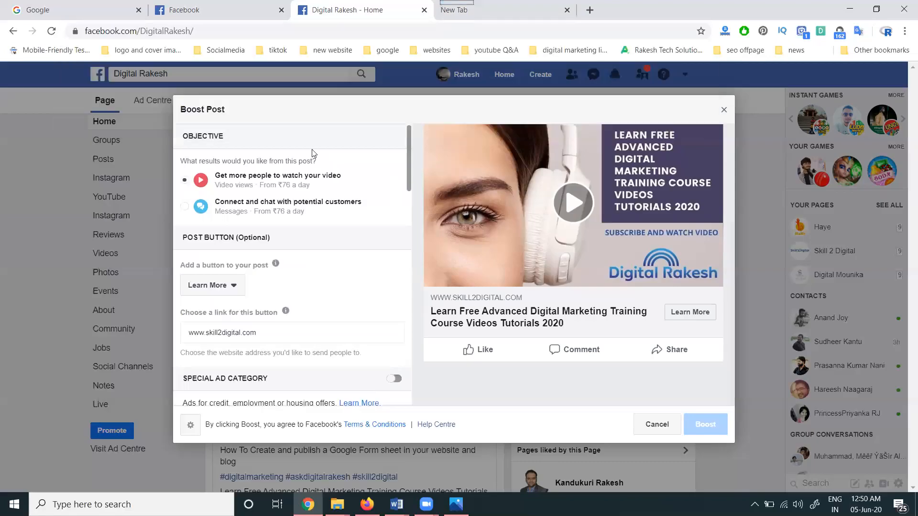
{"action": "triple_click", "coordinate": [257, 335]}
{"action": "type", "text": "http://youtube.com/c/digitalrakeshrts"}
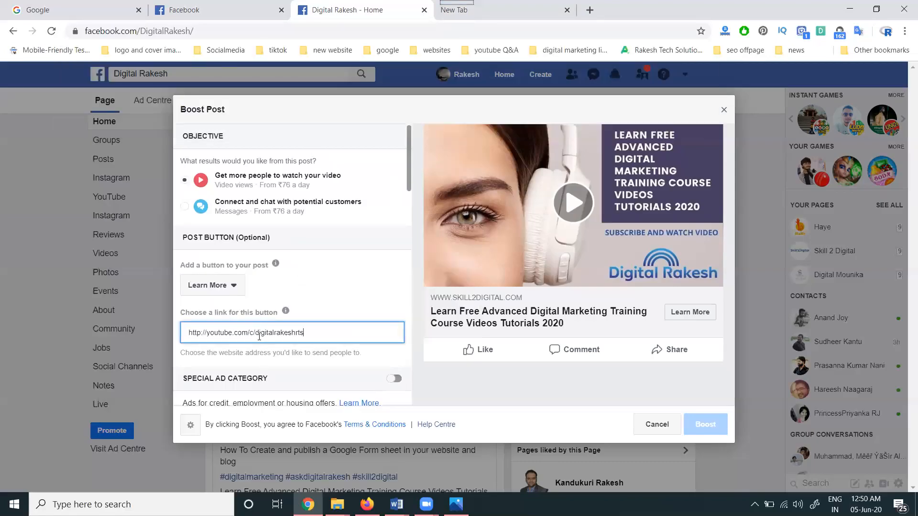
{"action": "left_click", "coordinate": [201, 333]}
{"action": "type", "text": "s://www."}
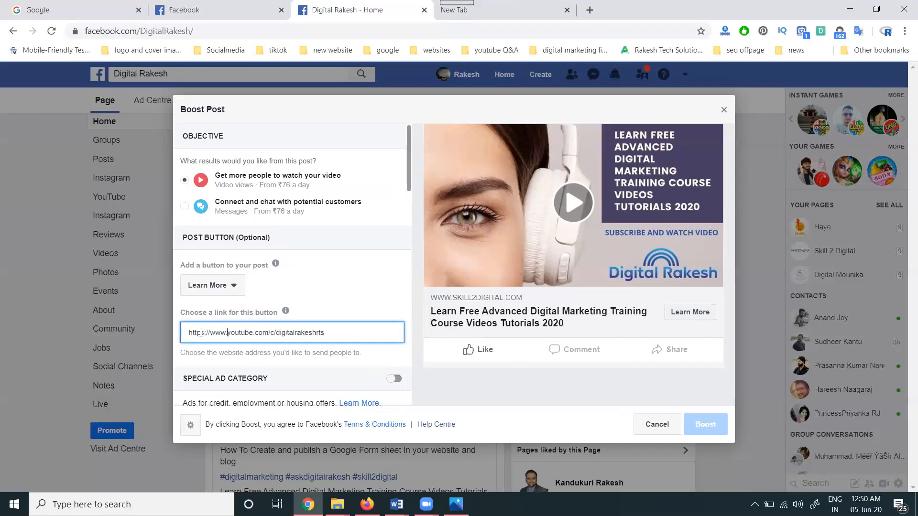
{"action": "left_click", "coordinate": [345, 268]}
{"action": "scroll", "coordinate": [344, 268], "scroll_direction": "down", "scroll_amount": 1}
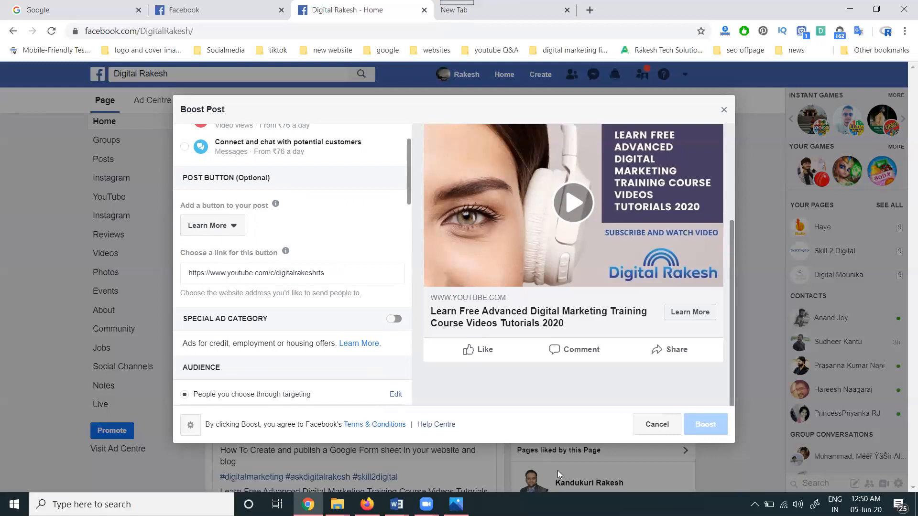
{"action": "key", "text": "alt+Tab"}
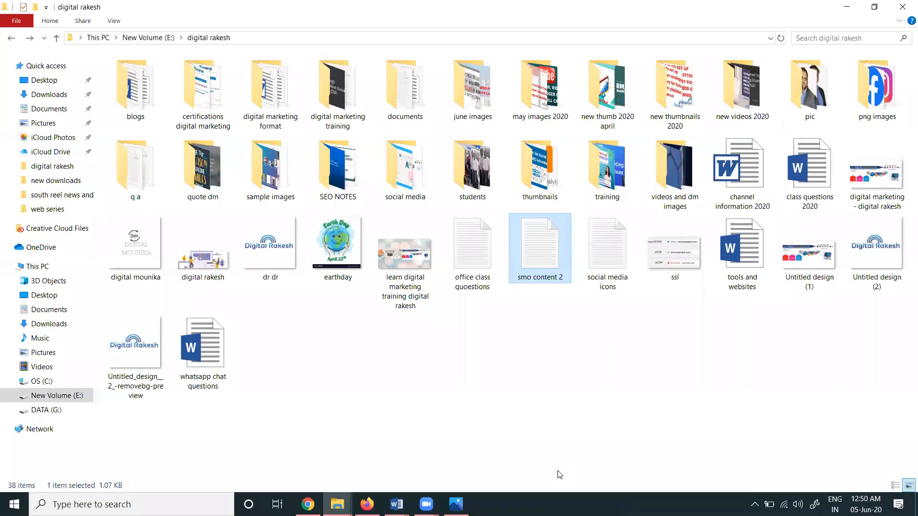
{"action": "key", "text": "alt+Tab"}
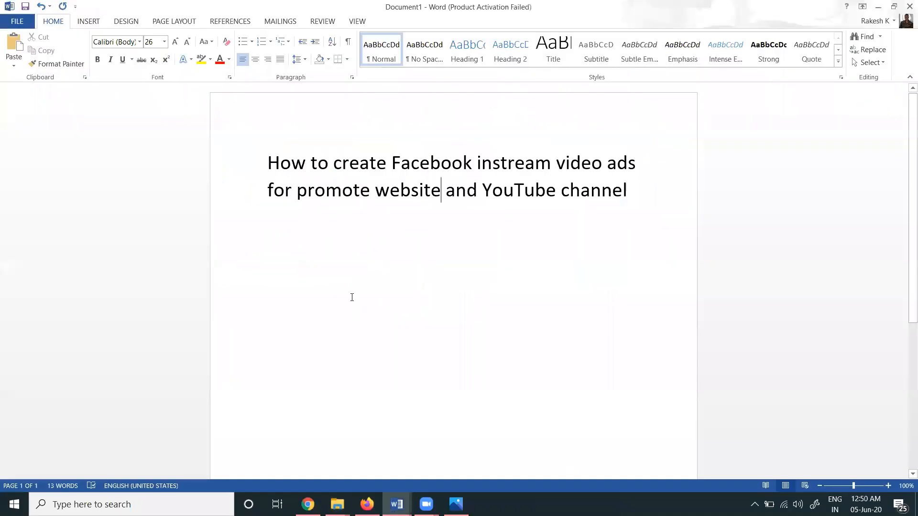
{"action": "left_click", "coordinate": [631, 190]}
{"action": "key", "text": "Return"}
{"action": "key", "text": "Return"}
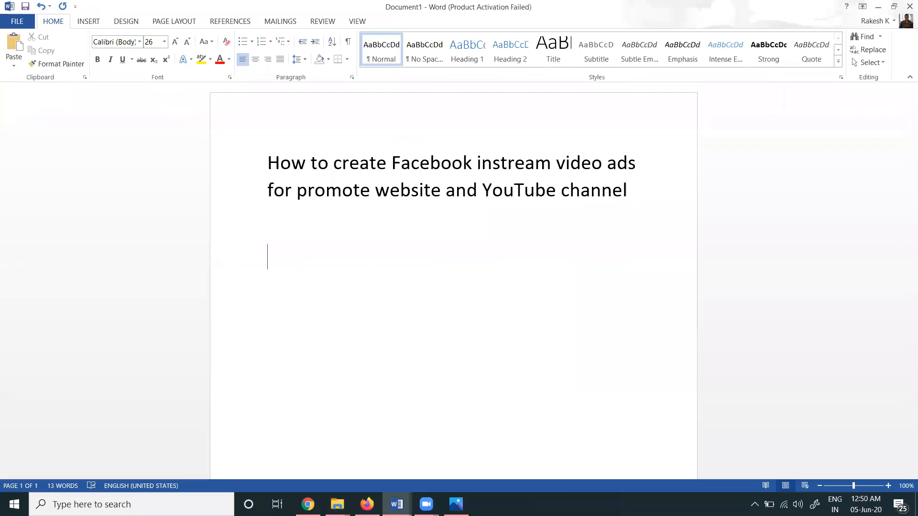
{"action": "type", "text": "https://www.youtube.com/c/digitalrakeshrts?sub_confirmation=1"}
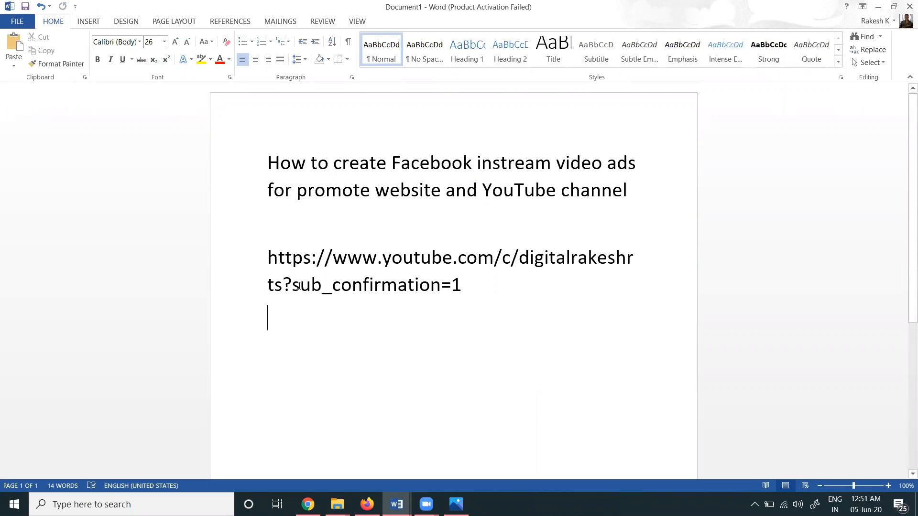
- Copy the subscription link from the document, test it in the browser's new tab and close that tab
{"action": "left_click_drag", "start_coordinate": [287, 282], "coordinate": [268, 267]}
{"action": "key", "text": "ctrl+c"}
{"action": "left_click", "coordinate": [469, 288]}
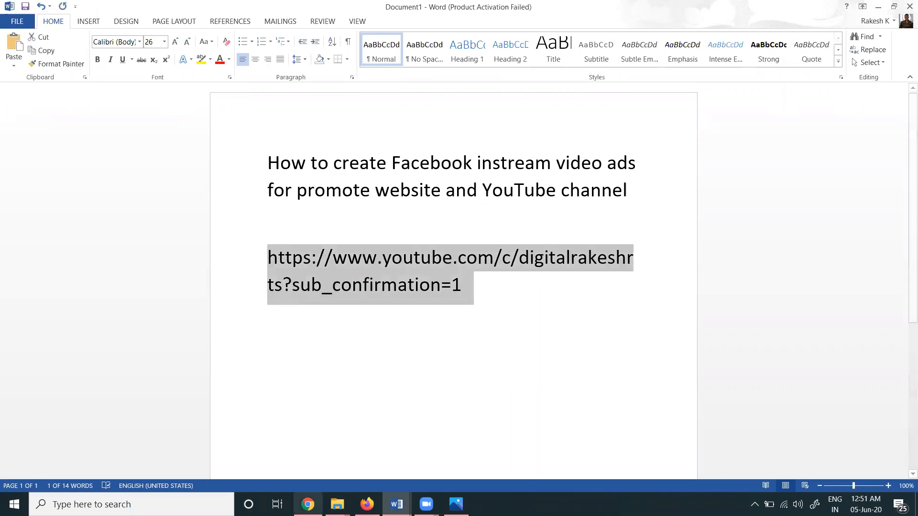
{"action": "left_click", "coordinate": [308, 504]}
{"action": "left_click", "coordinate": [525, 15]}
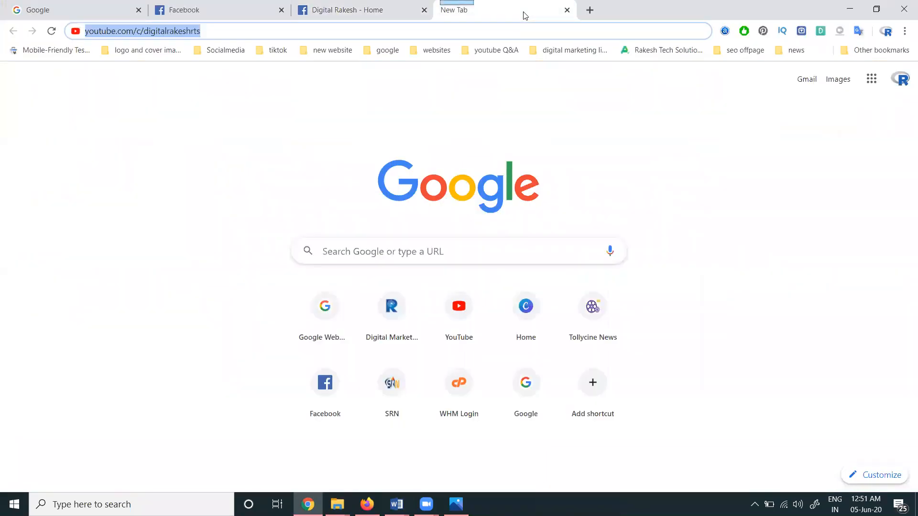
{"action": "key", "text": "ctrl+v"}
{"action": "key", "text": "Return"}
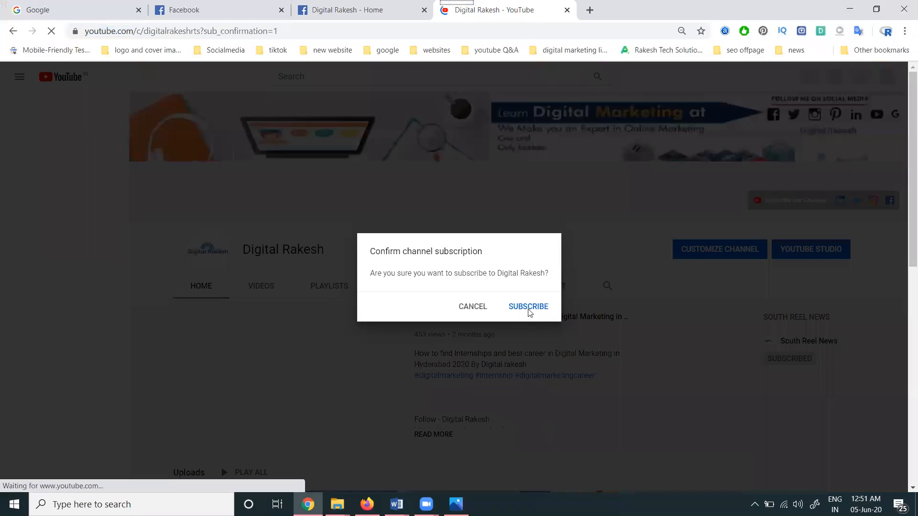
{"action": "left_click", "coordinate": [567, 10]}
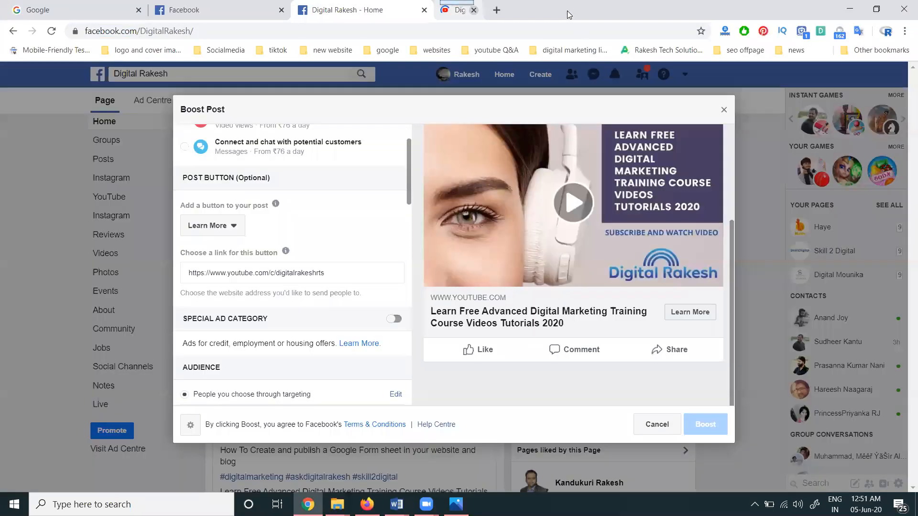
- Replace the post button's link with the copied subscription link and review the audience summary
{"action": "triple_click", "coordinate": [305, 275]}
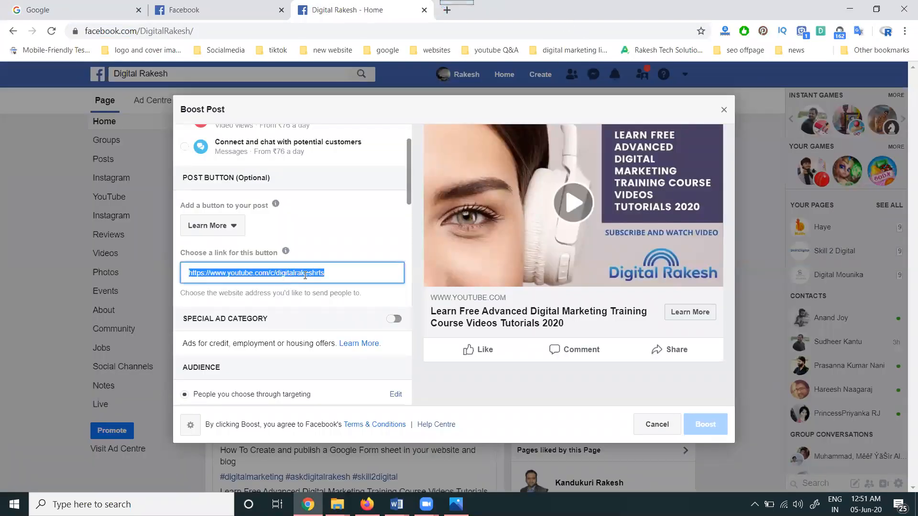
{"action": "key", "text": "ctrl+v"}
{"action": "left_click", "coordinate": [339, 221]}
{"action": "scroll", "coordinate": [342, 266], "scroll_direction": "down", "scroll_amount": 1}
{"action": "scroll", "coordinate": [341, 266], "scroll_direction": "down", "scroll_amount": 3}
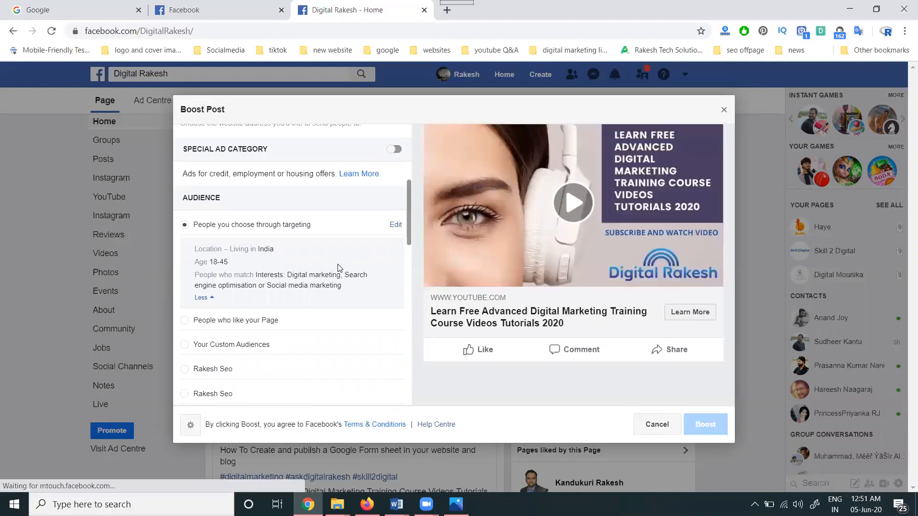
- Turn off automatic placements to inspect the individual platform choices, and turn automatic placements back on
{"action": "scroll", "coordinate": [338, 266], "scroll_direction": "down", "scroll_amount": 5}
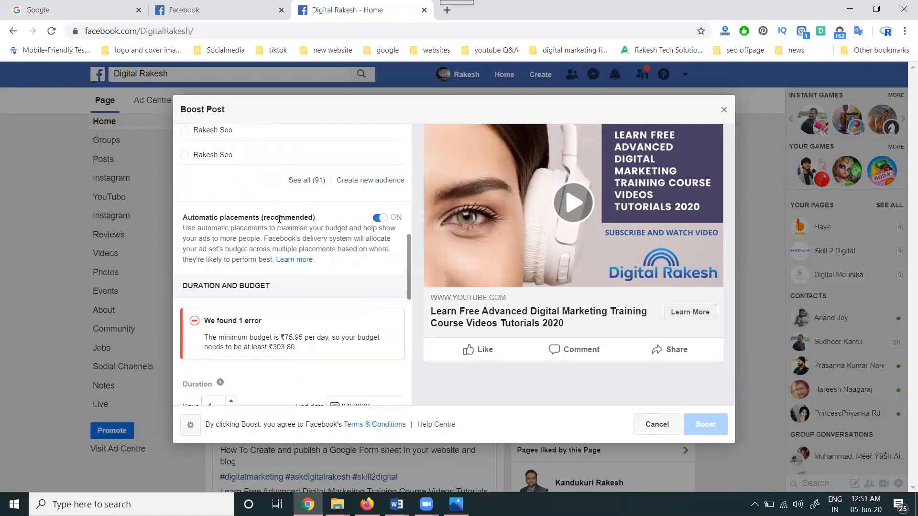
{"action": "left_click", "coordinate": [380, 219]}
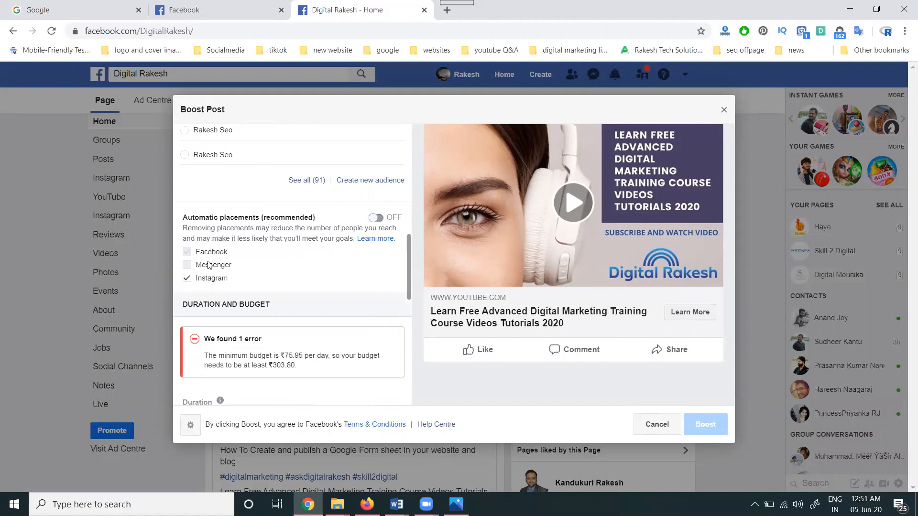
{"action": "left_click", "coordinate": [198, 282]}
{"action": "left_click", "coordinate": [198, 282]}
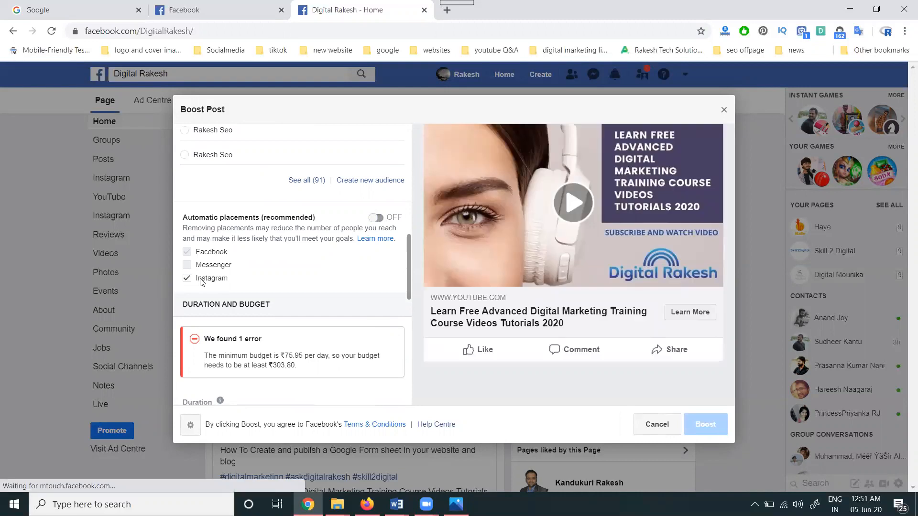
{"action": "left_click", "coordinate": [380, 220]}
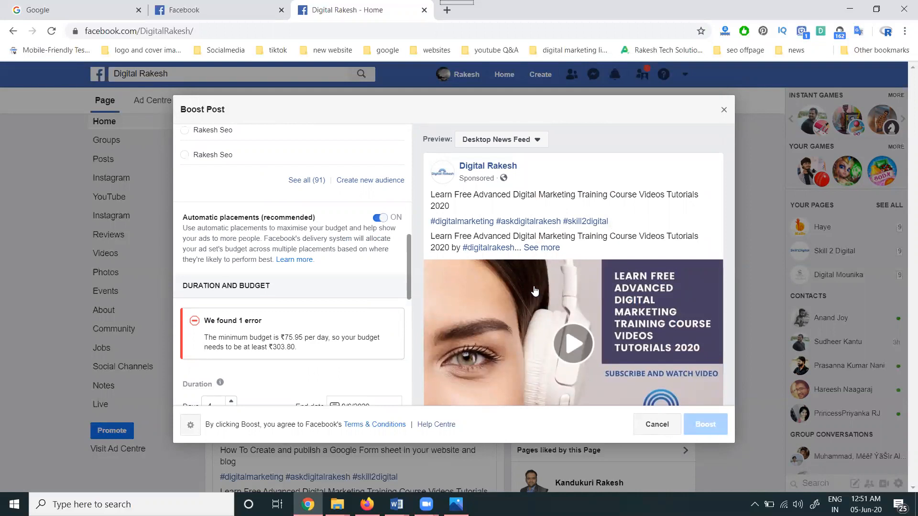
- Preview the boosted post as Mobile News Feed, Instagram and Instagram stories
{"action": "left_click", "coordinate": [522, 139]}
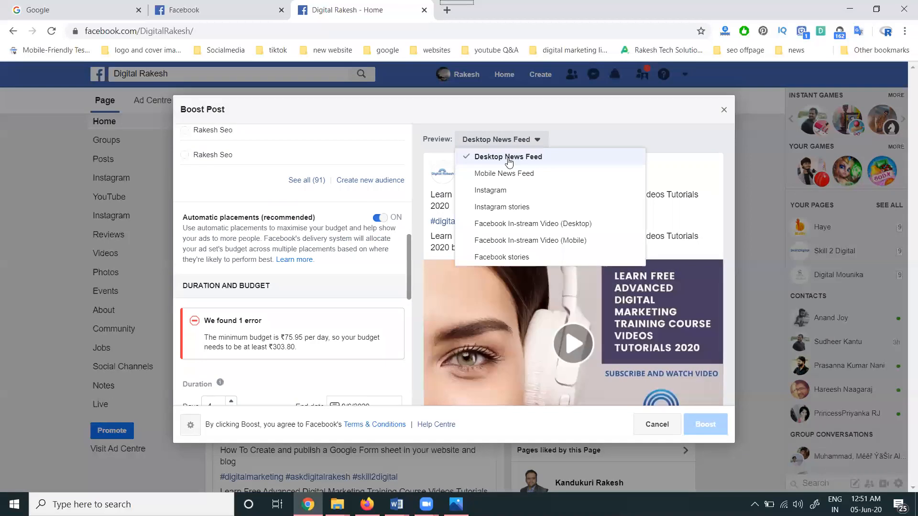
{"action": "left_click", "coordinate": [504, 173]}
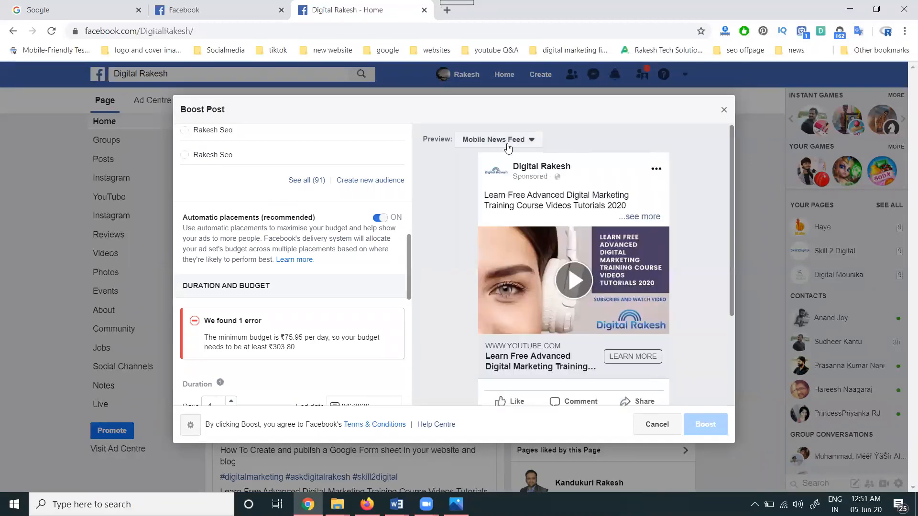
{"action": "left_click", "coordinate": [507, 144]}
{"action": "left_click", "coordinate": [502, 189]}
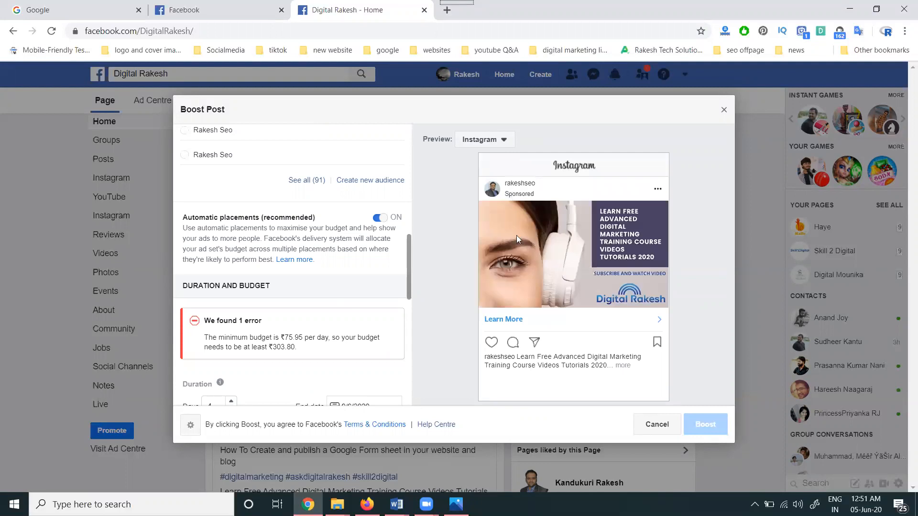
{"action": "left_click", "coordinate": [487, 141]}
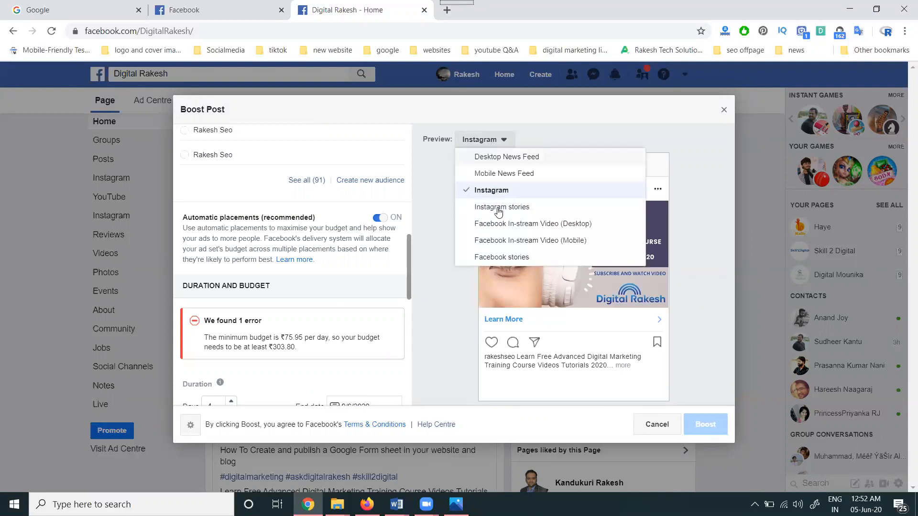
{"action": "left_click", "coordinate": [498, 208]}
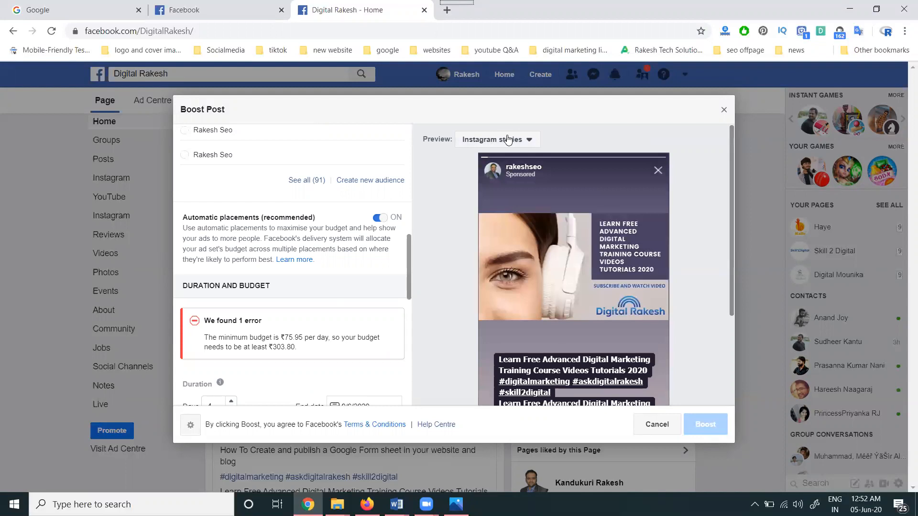
- Compare the desktop and mobile Facebook In-stream Video previews, play the mobile one, and return to the desktop preview
{"action": "left_click", "coordinate": [508, 139]}
{"action": "left_click", "coordinate": [499, 223]}
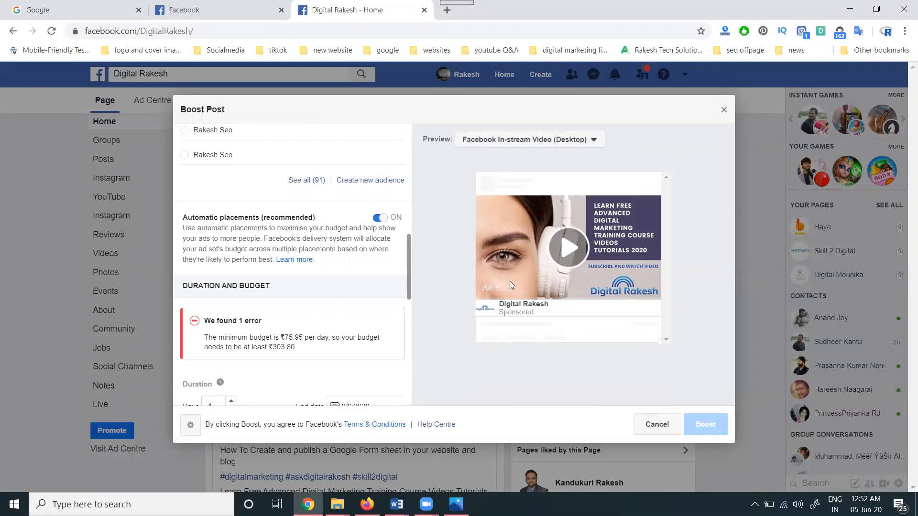
{"action": "left_click", "coordinate": [524, 142]}
{"action": "left_click", "coordinate": [514, 240]}
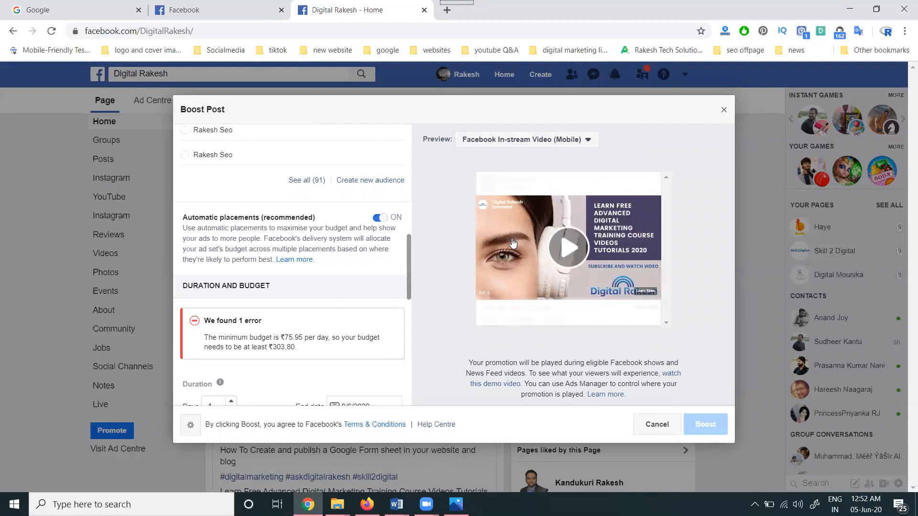
{"action": "left_click", "coordinate": [570, 254]}
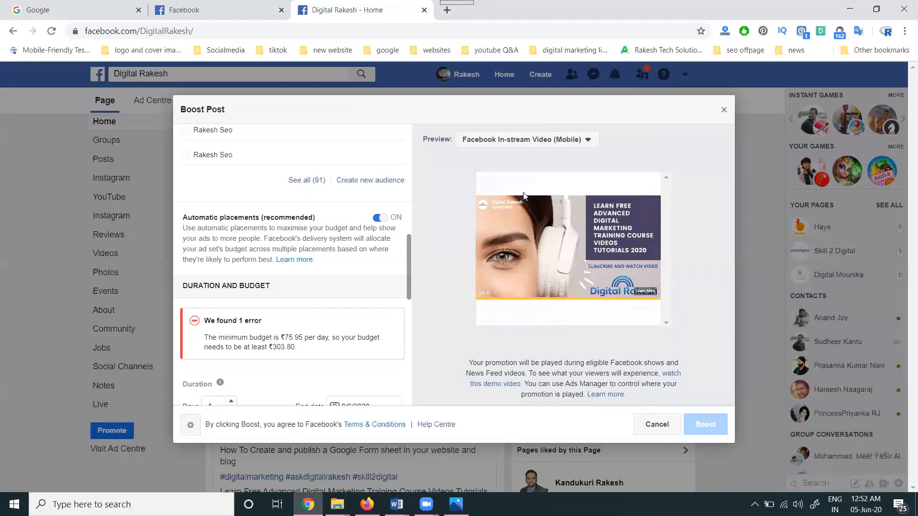
{"action": "left_click", "coordinate": [516, 139]}
{"action": "left_click", "coordinate": [505, 225]}
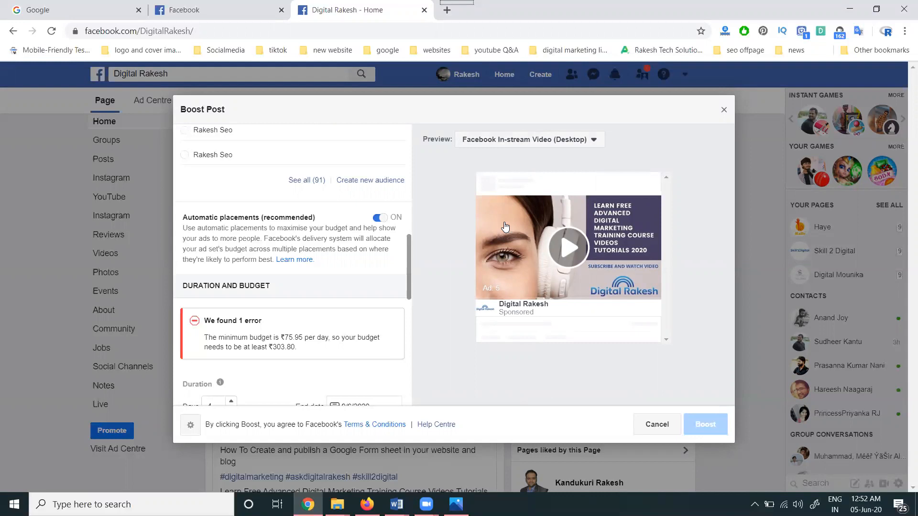
- Set the boost's total budget to ₹400.00 and review the payment total and ad credit
{"action": "scroll", "coordinate": [362, 297], "scroll_direction": "down", "scroll_amount": 3}
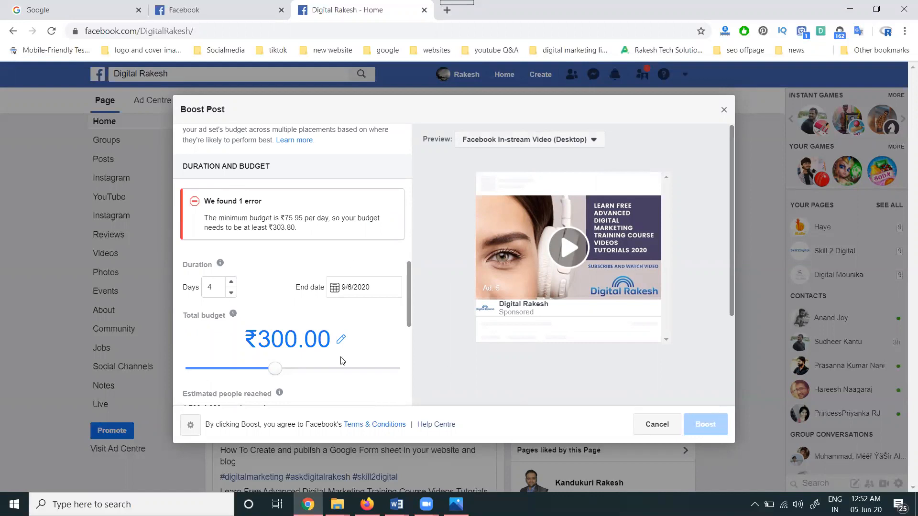
{"action": "left_click_drag", "start_coordinate": [283, 368], "coordinate": [293, 375]}
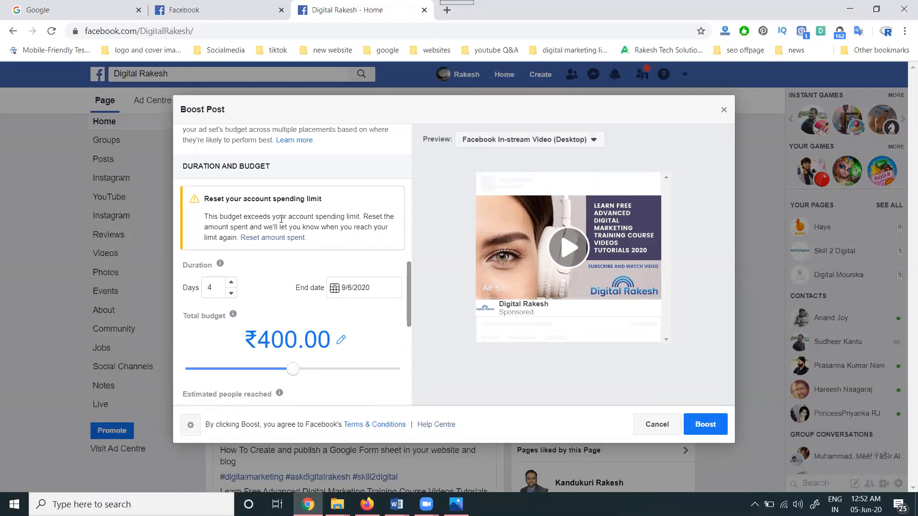
{"action": "scroll", "coordinate": [298, 221], "scroll_direction": "down", "scroll_amount": 3}
{"action": "scroll", "coordinate": [299, 220], "scroll_direction": "up", "scroll_amount": 3}
{"action": "scroll", "coordinate": [258, 208], "scroll_direction": "down", "scroll_amount": 5}
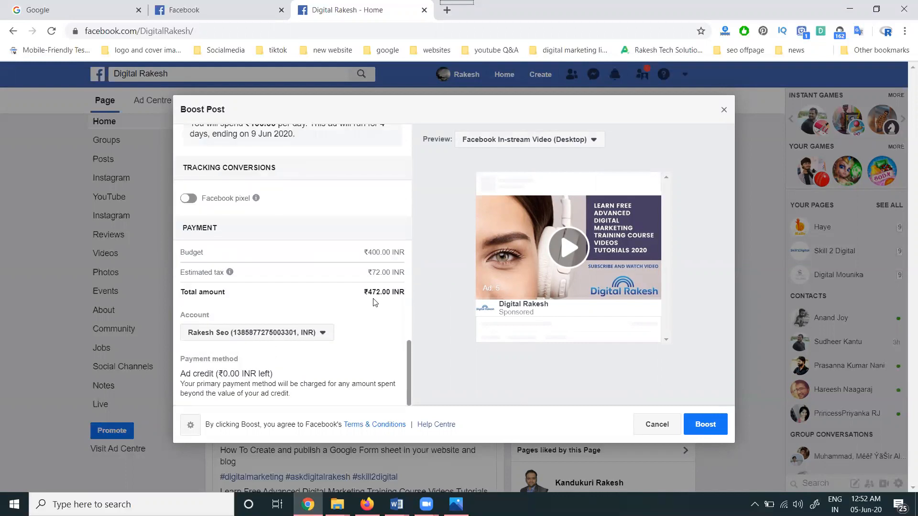
{"action": "left_click_drag", "start_coordinate": [222, 374], "coordinate": [239, 375]}
{"action": "left_click_drag", "start_coordinate": [369, 292], "coordinate": [382, 292]}
- Review the estimated reach, audience and button link, and boost the post without adding money
{"action": "scroll", "coordinate": [317, 308], "scroll_direction": "up", "scroll_amount": 4}
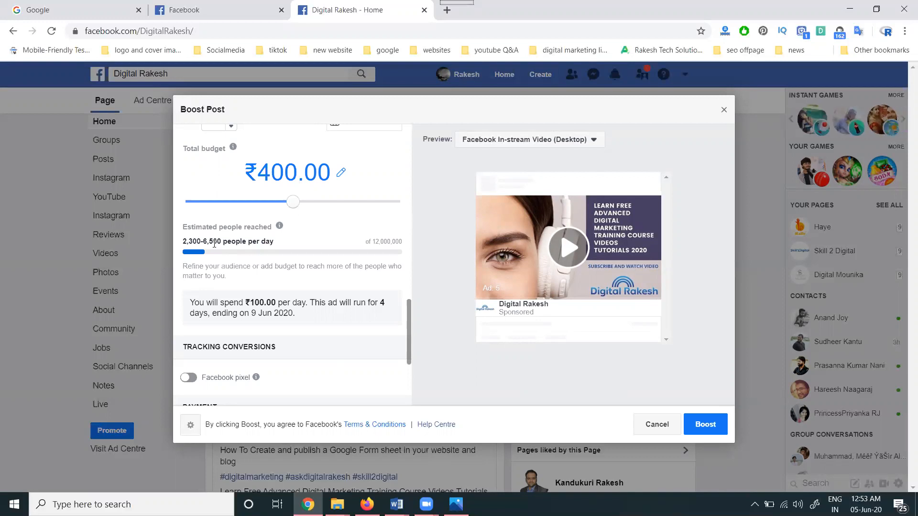
{"action": "scroll", "coordinate": [214, 244], "scroll_direction": "up", "scroll_amount": 2}
{"action": "scroll", "coordinate": [212, 266], "scroll_direction": "up", "scroll_amount": 2}
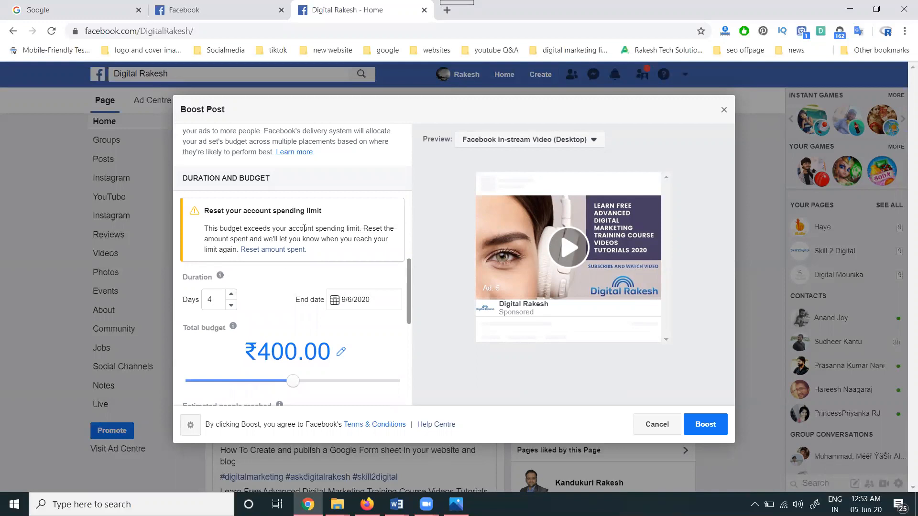
{"action": "scroll", "coordinate": [304, 228], "scroll_direction": "up", "scroll_amount": 2}
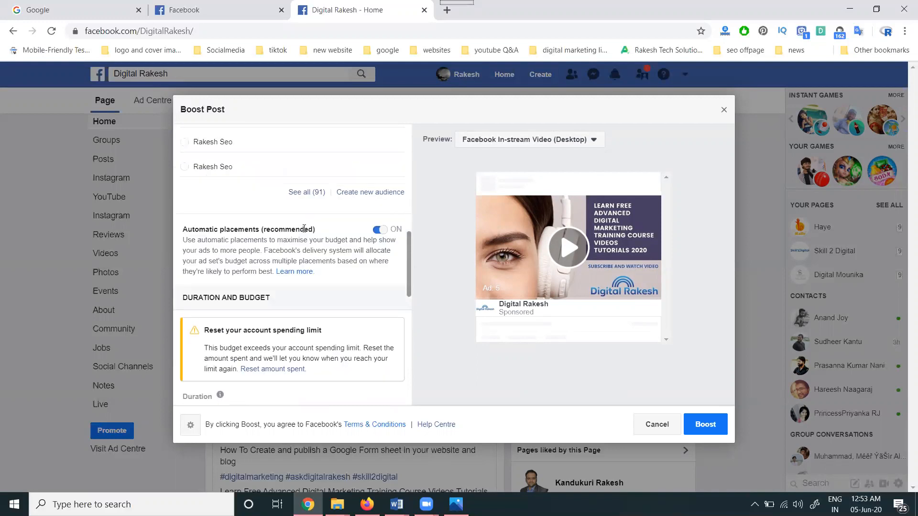
{"action": "scroll", "coordinate": [304, 229], "scroll_direction": "up", "scroll_amount": 1}
{"action": "scroll", "coordinate": [304, 233], "scroll_direction": "up", "scroll_amount": 2}
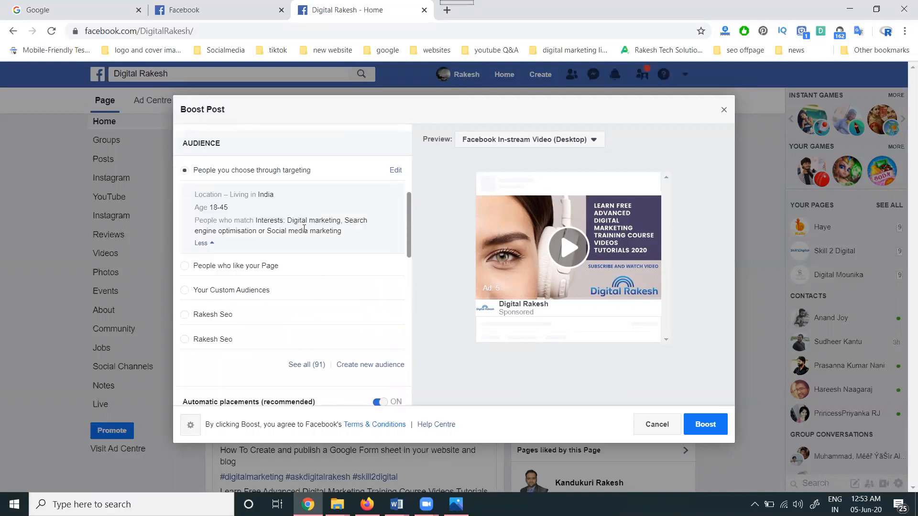
{"action": "scroll", "coordinate": [262, 226], "scroll_direction": "up", "scroll_amount": 2}
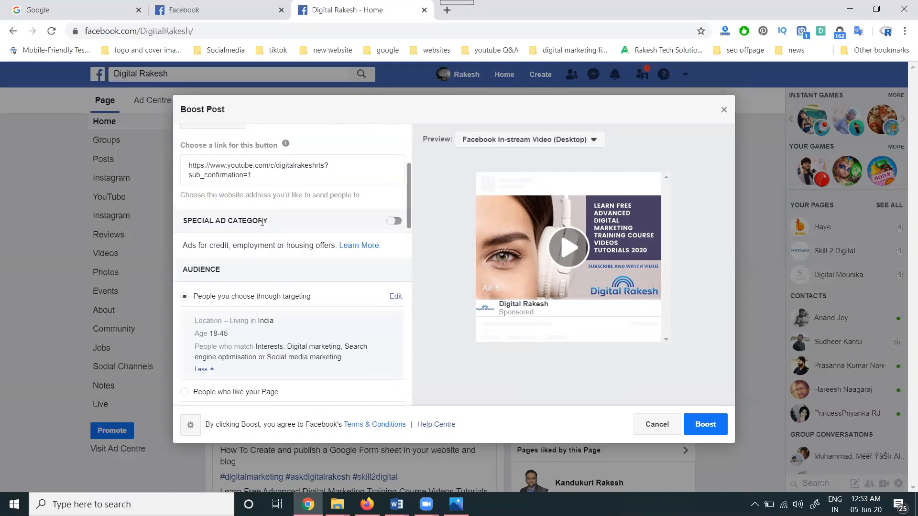
{"action": "scroll", "coordinate": [270, 193], "scroll_direction": "up", "scroll_amount": 1}
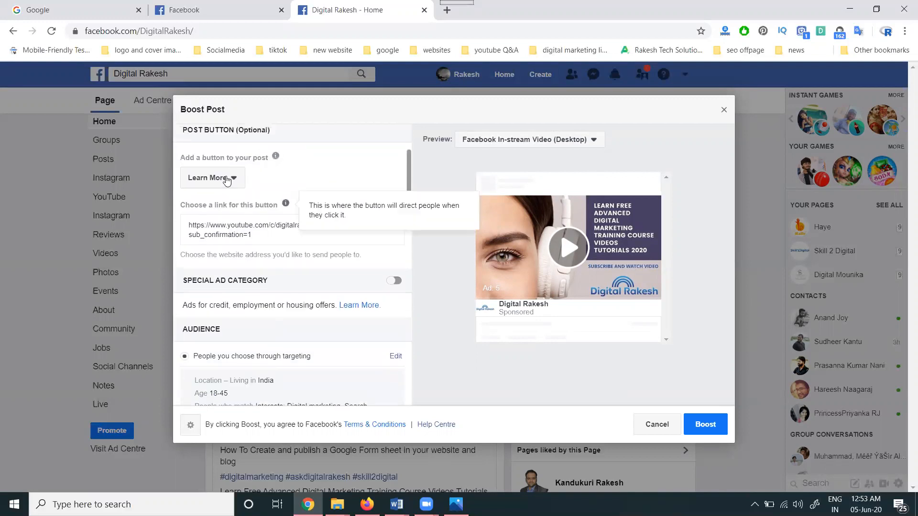
{"action": "left_click", "coordinate": [704, 428]}
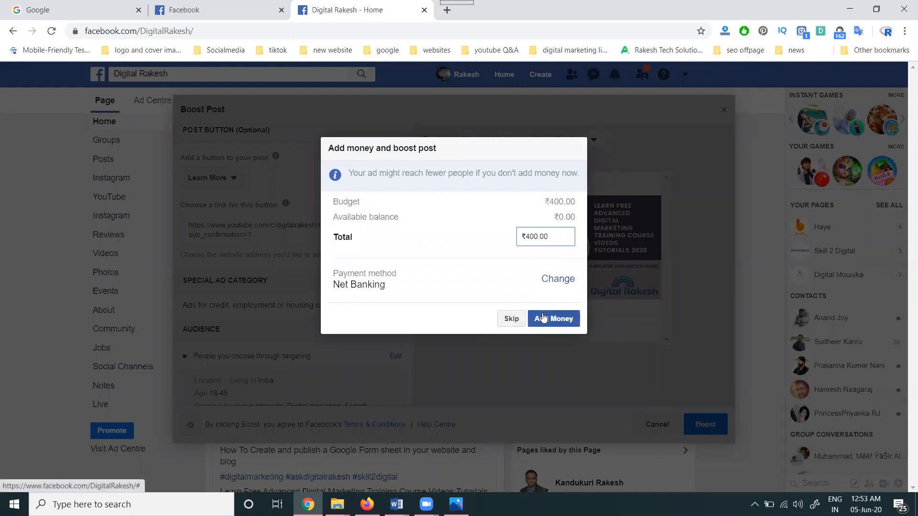
{"action": "left_click", "coordinate": [517, 319]}
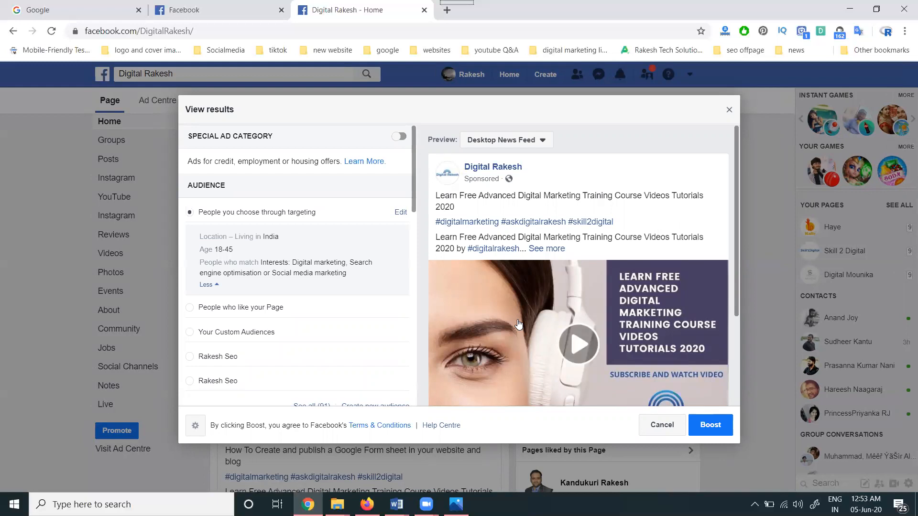
- Leave the boost results and check the new video ad's status among the recent ads in the Page's Ad Centre
{"action": "left_click", "coordinate": [490, 141]}
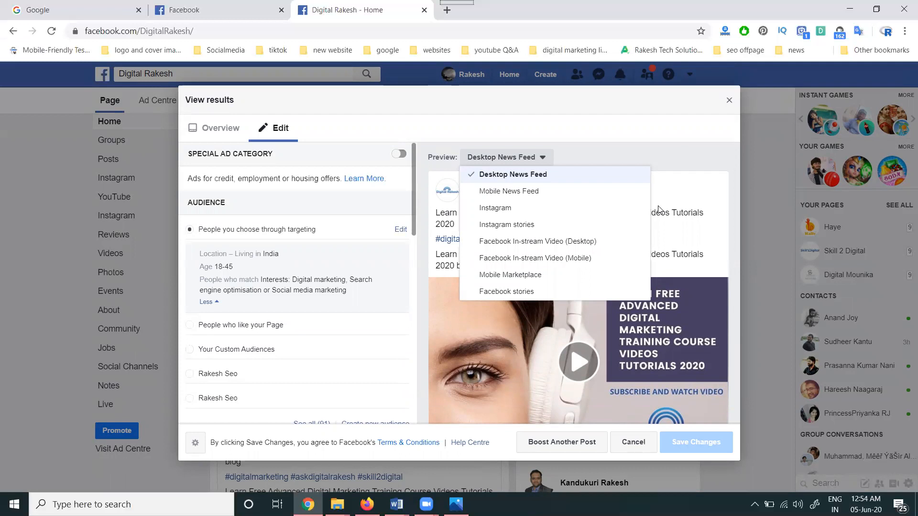
{"action": "left_click", "coordinate": [730, 101]}
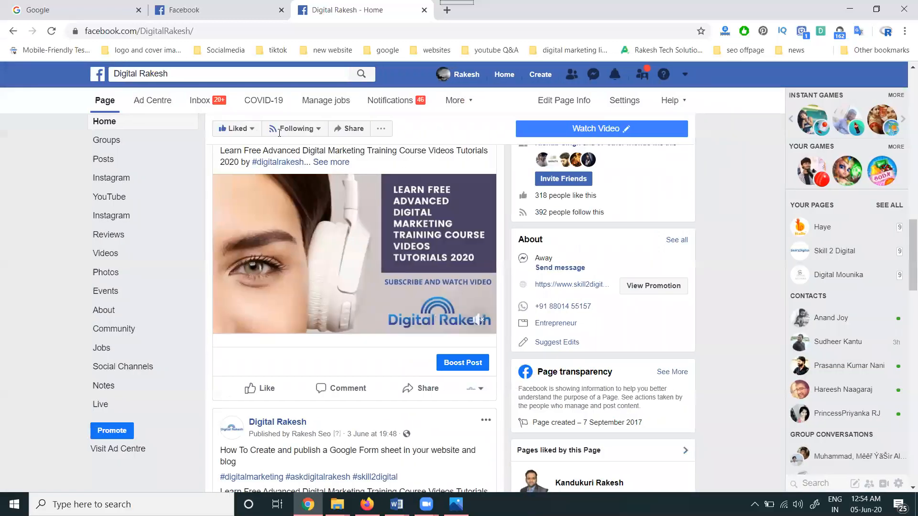
{"action": "left_click", "coordinate": [153, 103]}
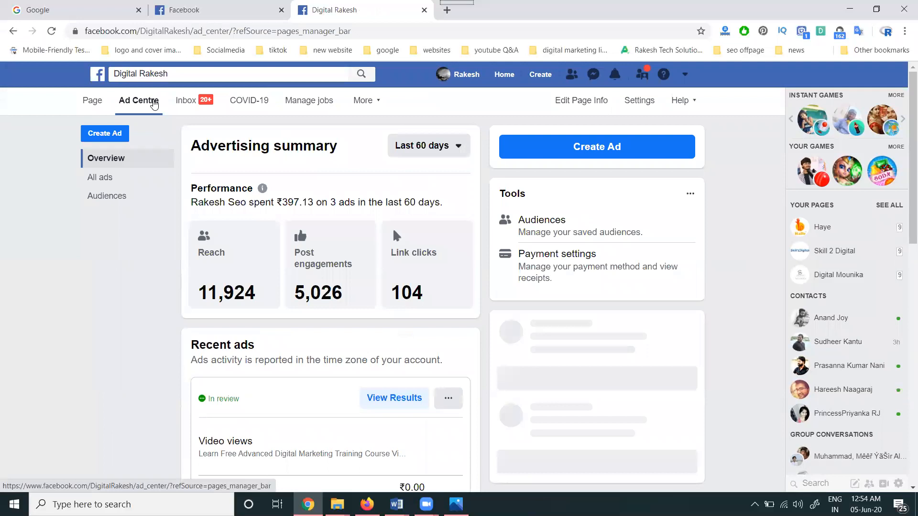
{"action": "scroll", "coordinate": [187, 206], "scroll_direction": "down", "scroll_amount": 1}
{"action": "scroll", "coordinate": [186, 207], "scroll_direction": "down", "scroll_amount": 3}
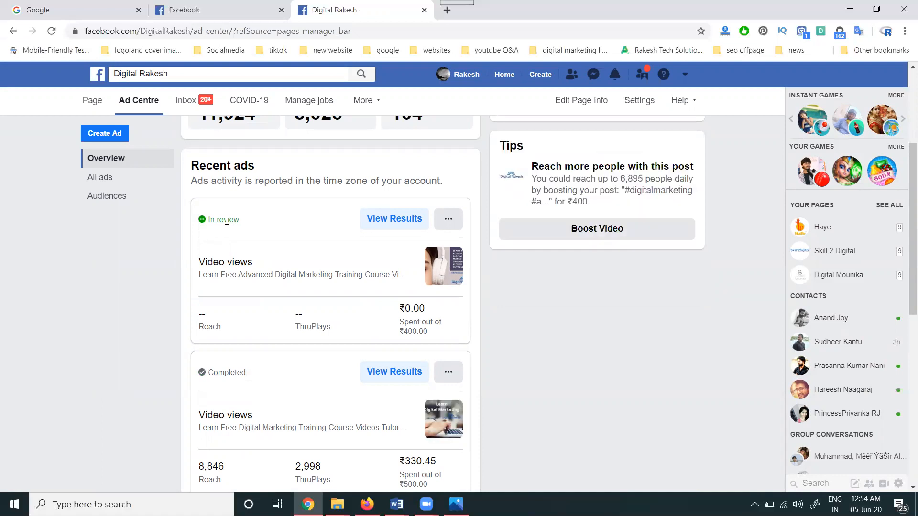
- Inspect the preview placements of the Page's Get more video views promotion and cancel the ad without saving a draft
{"action": "left_click", "coordinate": [96, 105]}
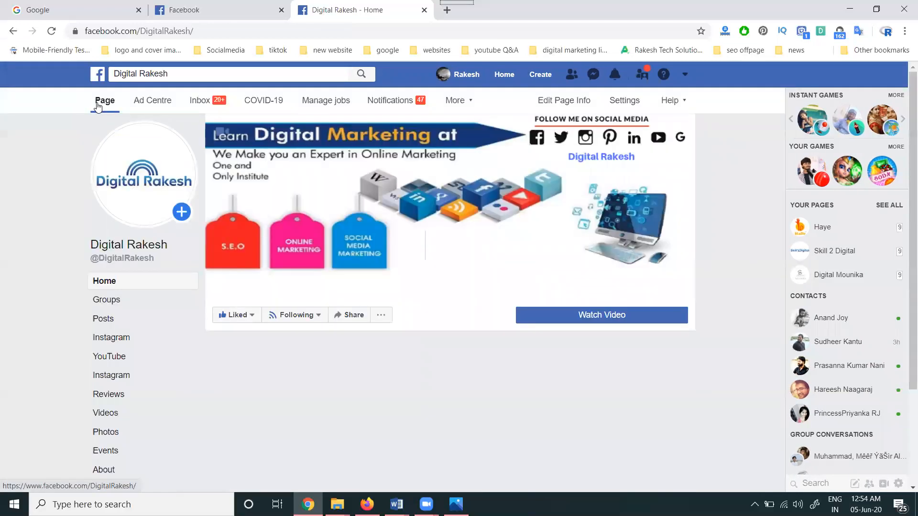
{"action": "scroll", "coordinate": [134, 361], "scroll_direction": "down", "scroll_amount": 3}
{"action": "left_click", "coordinate": [112, 430]}
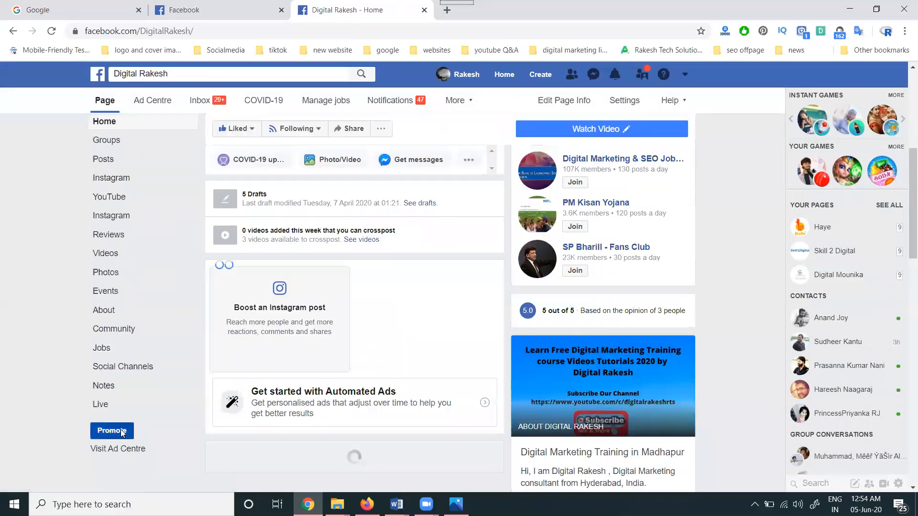
{"action": "scroll", "coordinate": [389, 245], "scroll_direction": "down", "scroll_amount": 2}
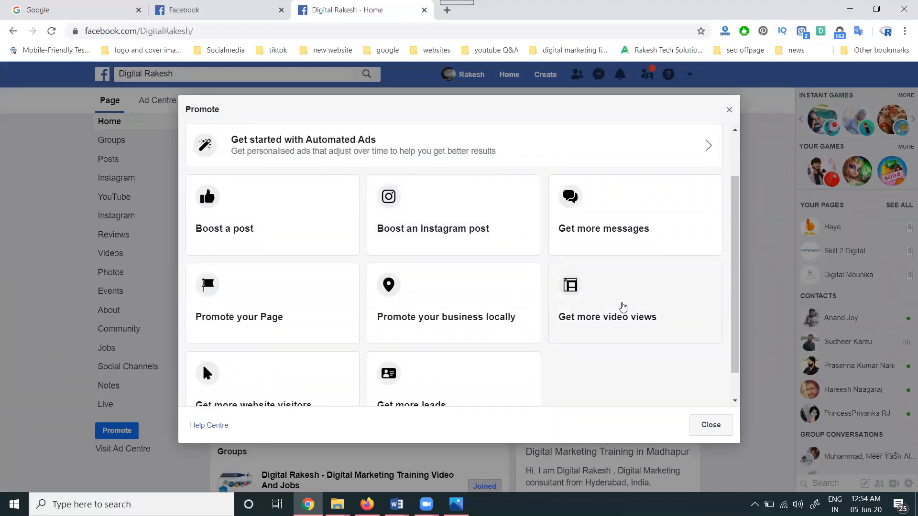
{"action": "left_click", "coordinate": [621, 306]}
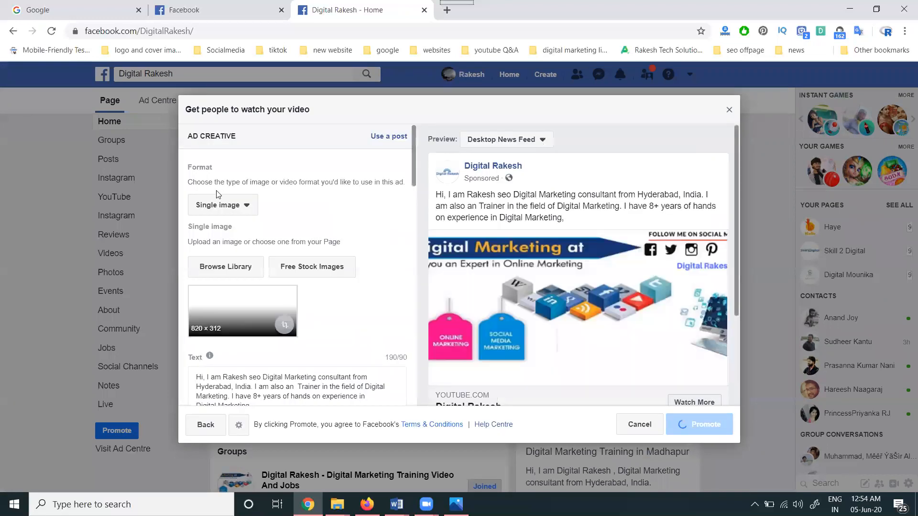
{"action": "left_click", "coordinate": [530, 140]}
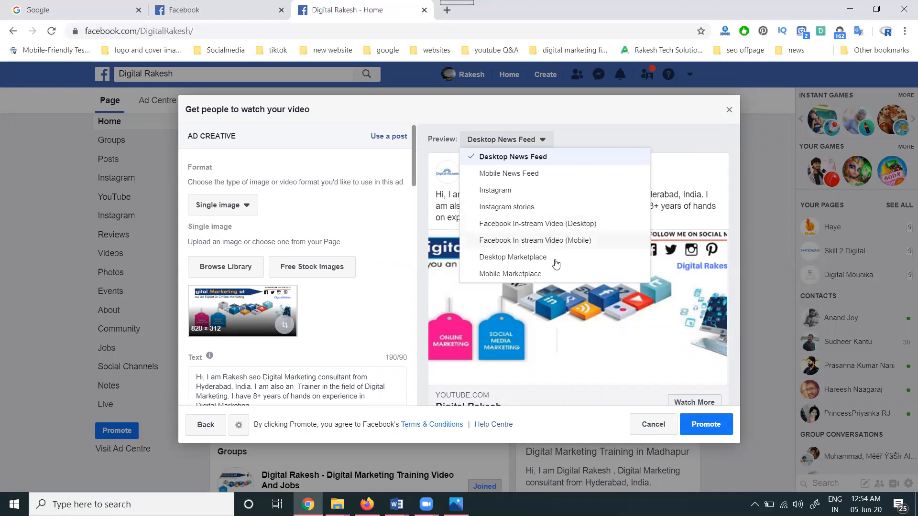
{"action": "left_click", "coordinate": [650, 424]}
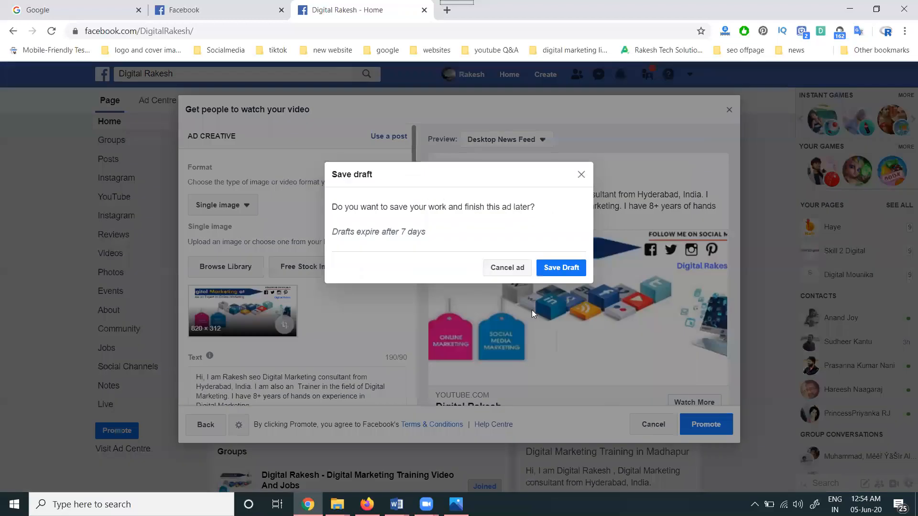
{"action": "left_click", "coordinate": [500, 267]}
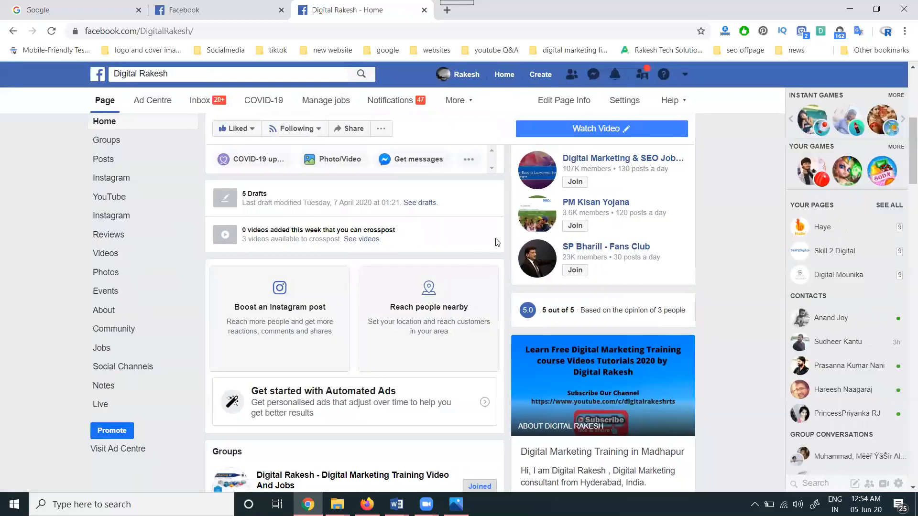
- Open facebook.com/manager in a new browser tab
{"action": "left_click", "coordinate": [447, 11]}
{"action": "type", "text": "fac"}
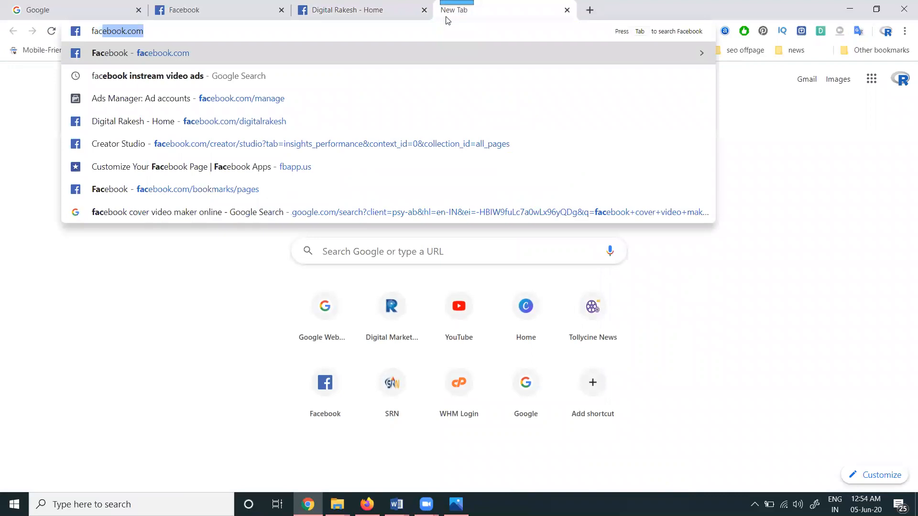
{"action": "key", "text": "Right"}
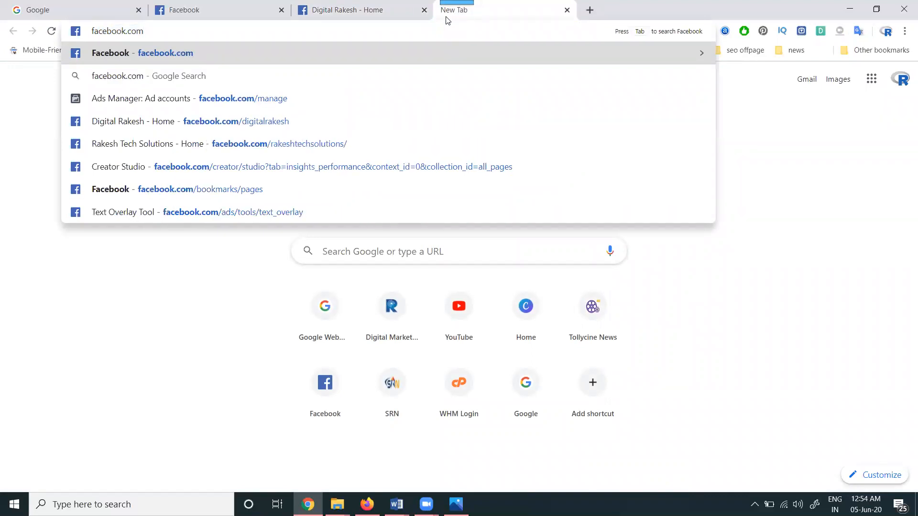
{"action": "type", "text": "/manager"}
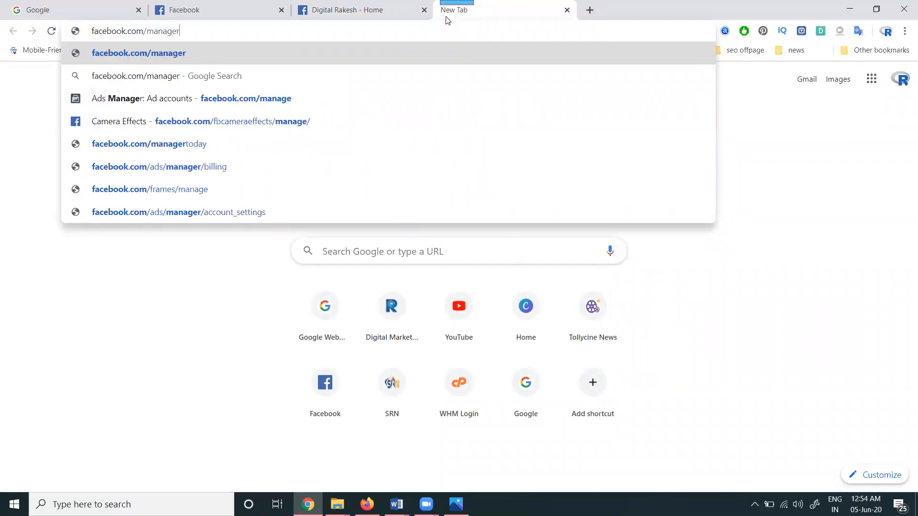
{"action": "key", "text": "Return"}
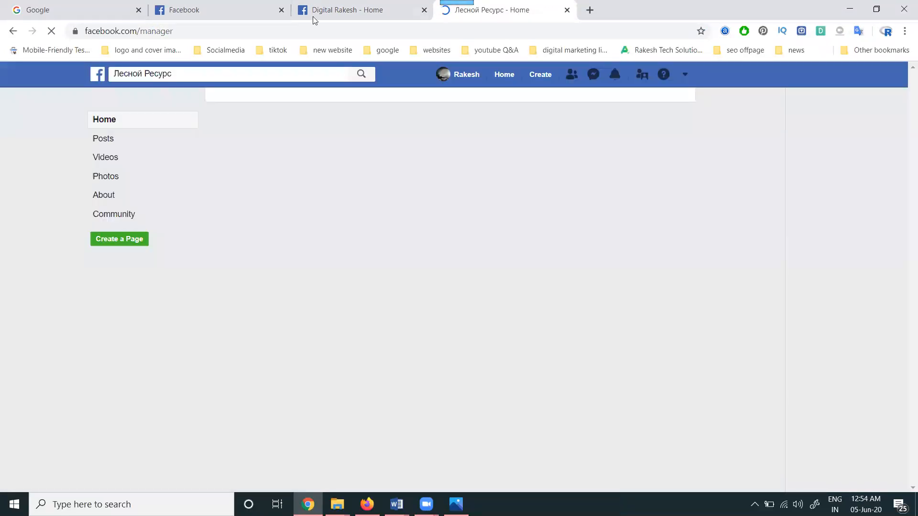
- Correct the web address to facebook.com/manage and go from the ad accounts overview to Ads Manager
{"action": "left_click_drag", "start_coordinate": [168, 32], "coordinate": [255, 36]}
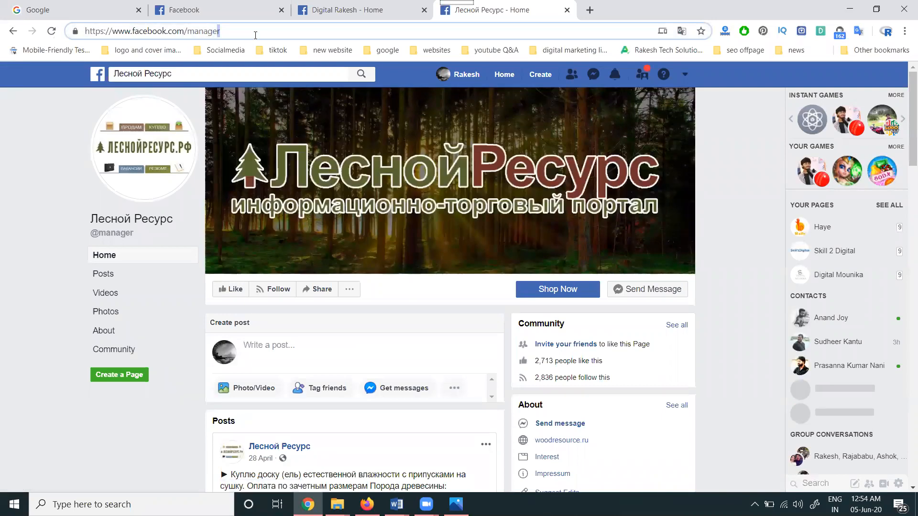
{"action": "key", "text": "BackSpace"}
{"action": "key", "text": "Return"}
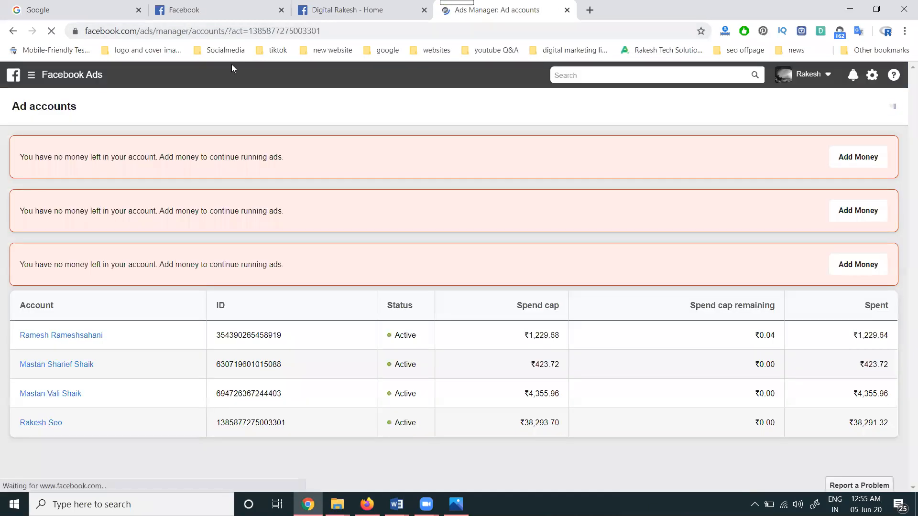
{"action": "mouse_move", "coordinate": [54, 75]}
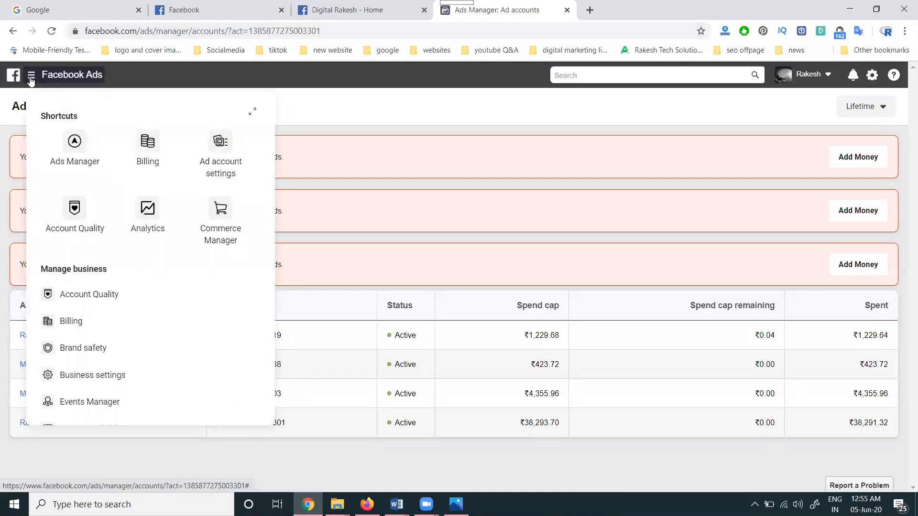
{"action": "left_click", "coordinate": [74, 147]}
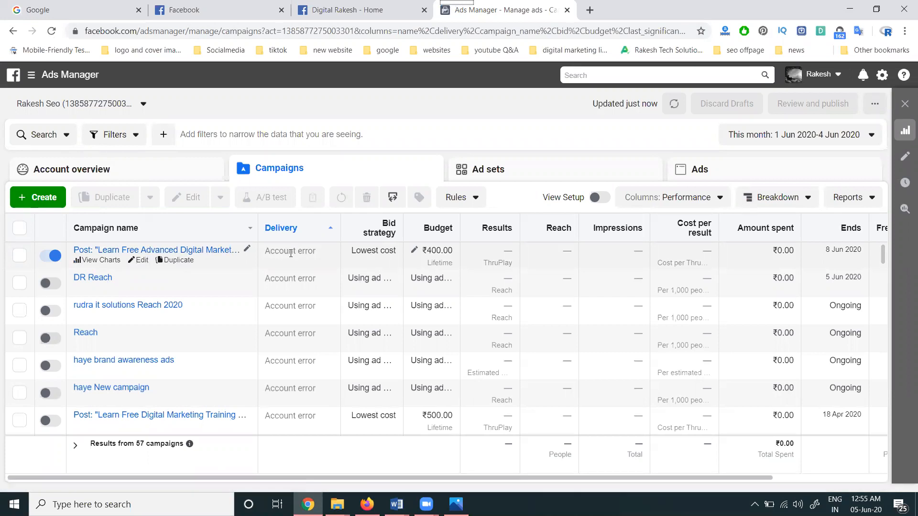
- Create a new campaign with the Video Views objective
{"action": "left_click", "coordinate": [56, 202]}
{"action": "left_click", "coordinate": [60, 188]}
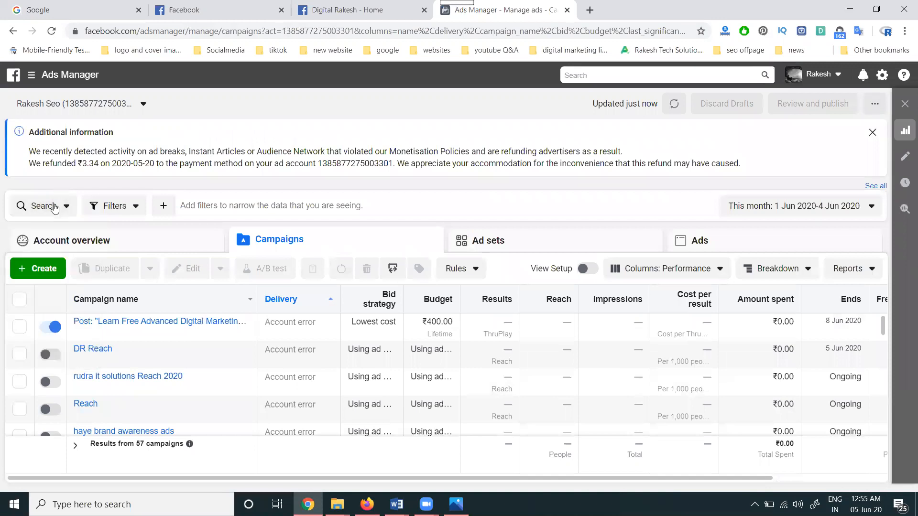
{"action": "left_click", "coordinate": [41, 268]}
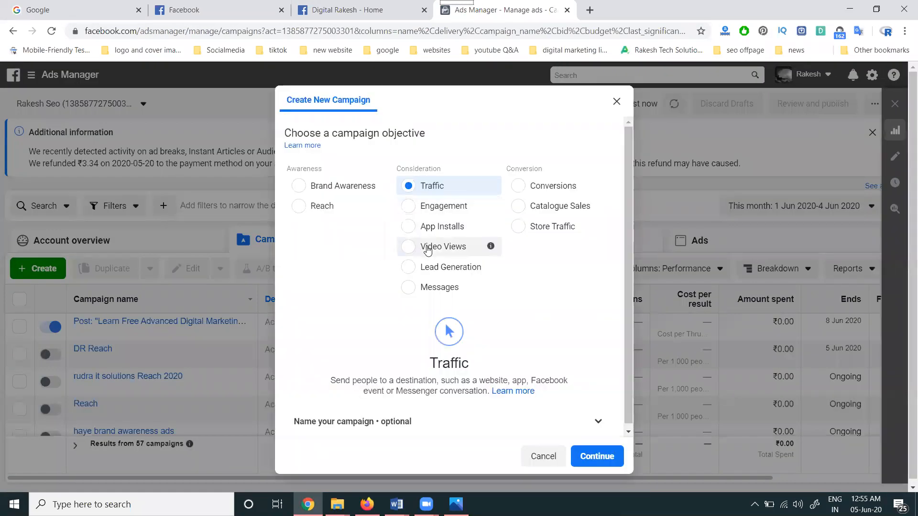
{"action": "left_click", "coordinate": [427, 247]}
{"action": "left_click", "coordinate": [603, 449]}
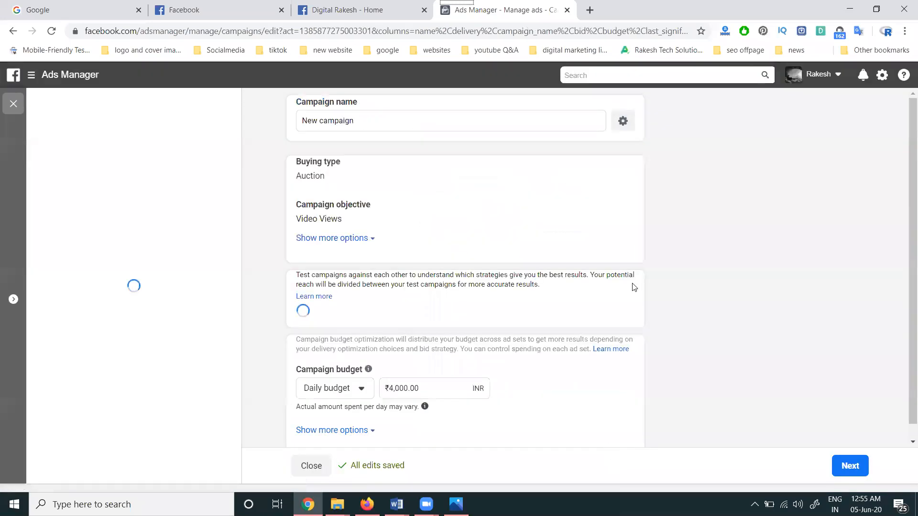
- Review the new campaign's budget settings and the ad set's audience, placements and delivery options, and continue to the ad level
{"action": "scroll", "coordinate": [529, 243], "scroll_direction": "down", "scroll_amount": 5}
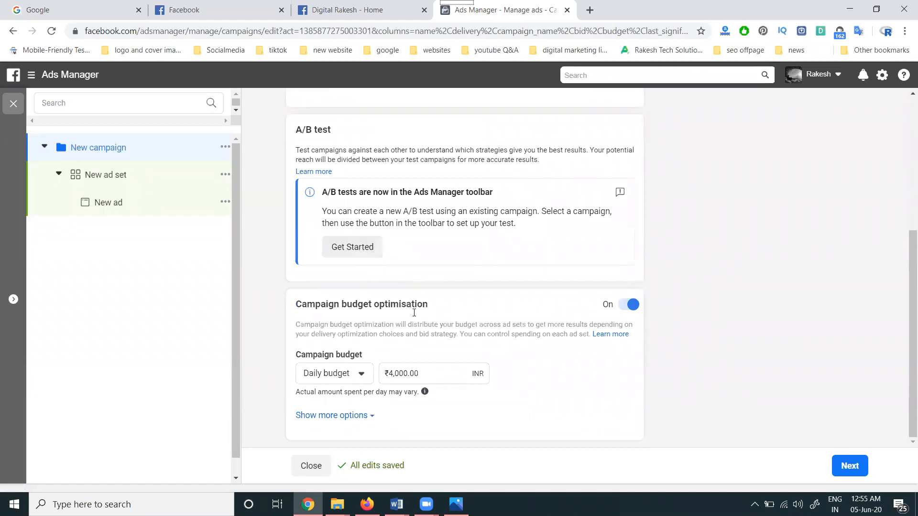
{"action": "left_click", "coordinate": [850, 463]}
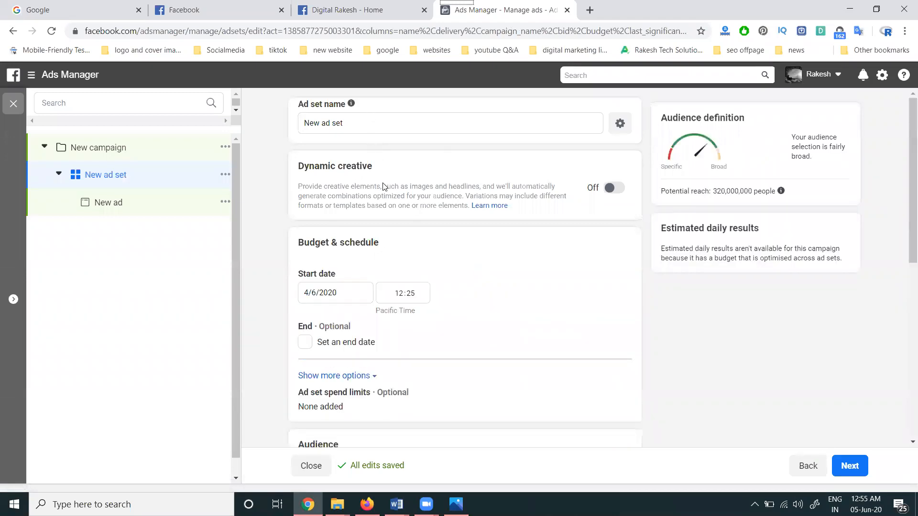
{"action": "scroll", "coordinate": [386, 189], "scroll_direction": "down", "scroll_amount": 2}
{"action": "scroll", "coordinate": [386, 189], "scroll_direction": "down", "scroll_amount": 8}
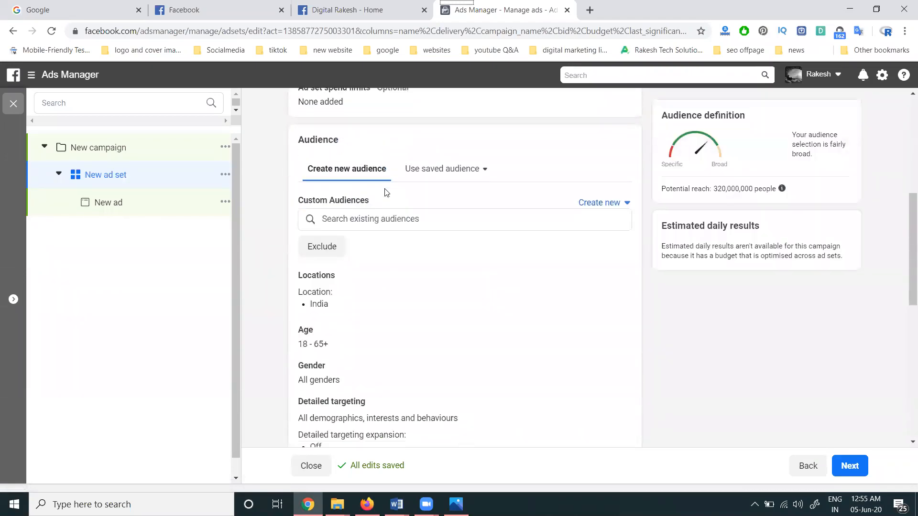
{"action": "scroll", "coordinate": [386, 192], "scroll_direction": "down", "scroll_amount": 5}
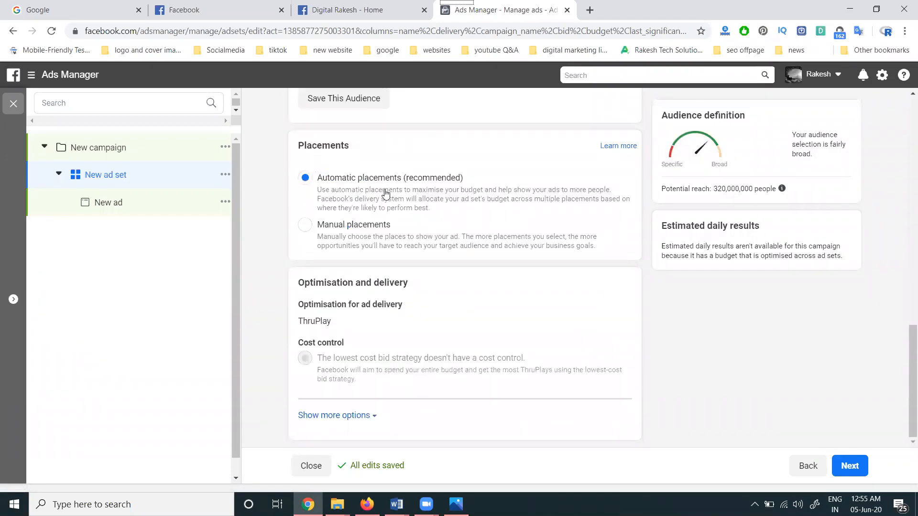
{"action": "left_click", "coordinate": [850, 469]}
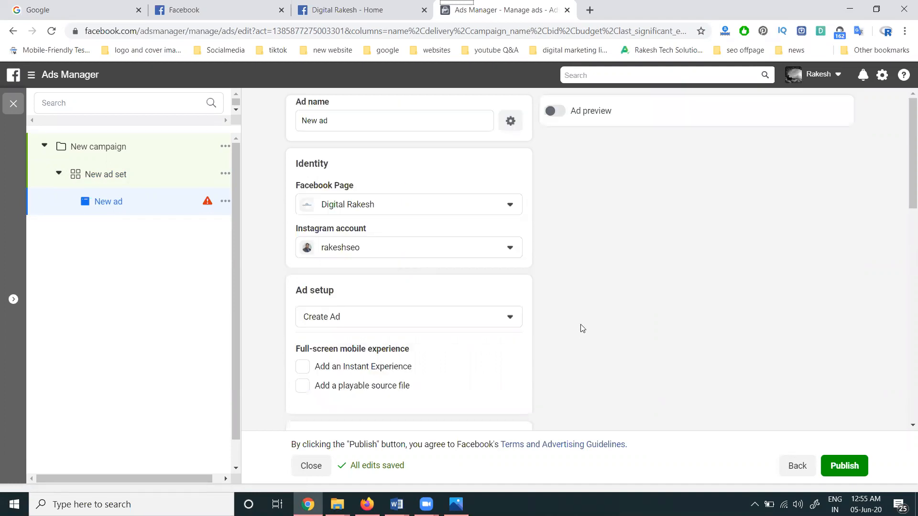
- Review the new ad's setup, media, primary text and website URL options, and close the editor without publishing
{"action": "scroll", "coordinate": [386, 286], "scroll_direction": "down", "scroll_amount": 3}
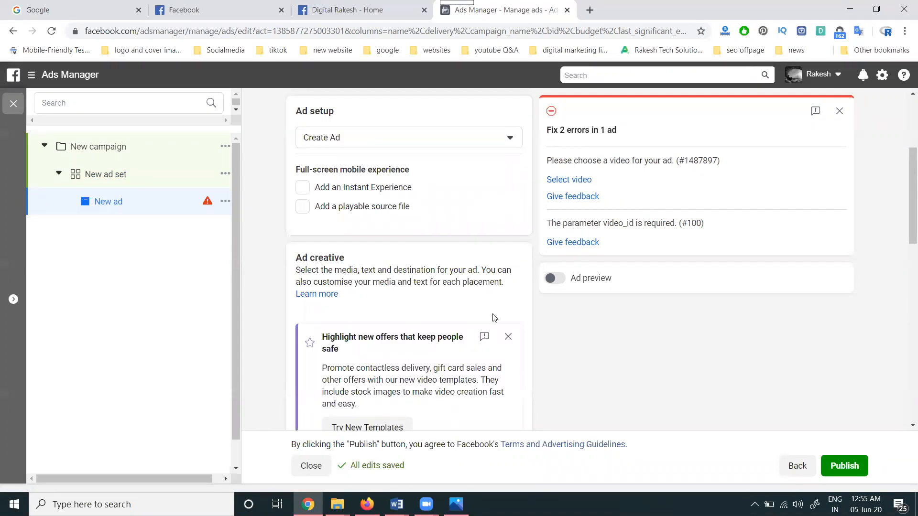
{"action": "scroll", "coordinate": [495, 317], "scroll_direction": "down", "scroll_amount": 3}
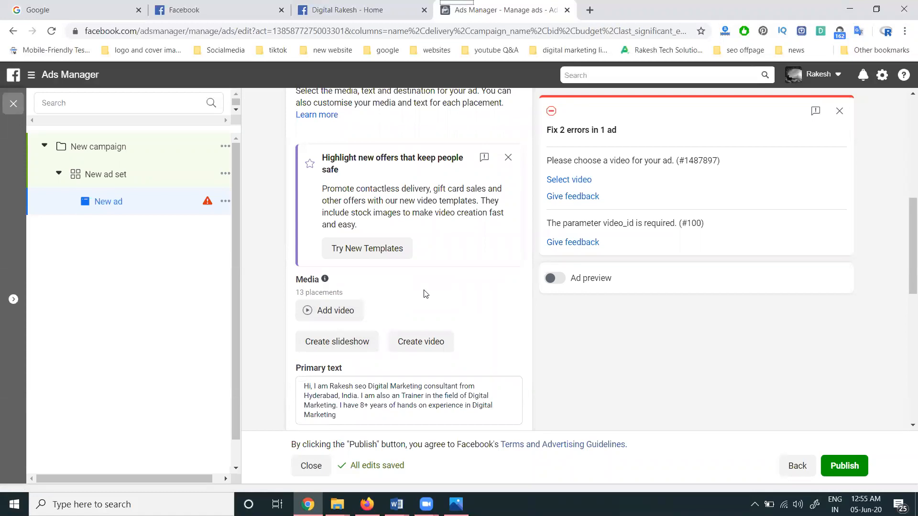
{"action": "scroll", "coordinate": [425, 293], "scroll_direction": "down", "scroll_amount": 3}
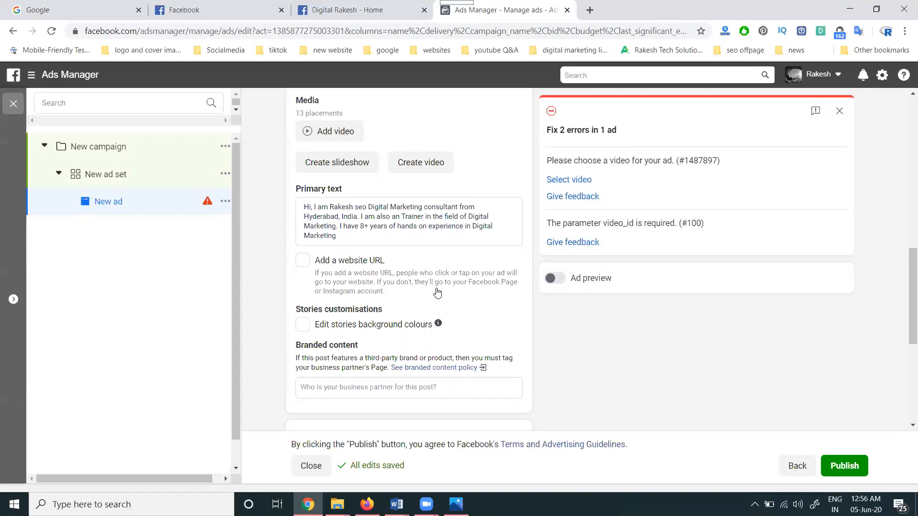
{"action": "left_click", "coordinate": [307, 467]}
{"action": "left_click", "coordinate": [503, 288]}
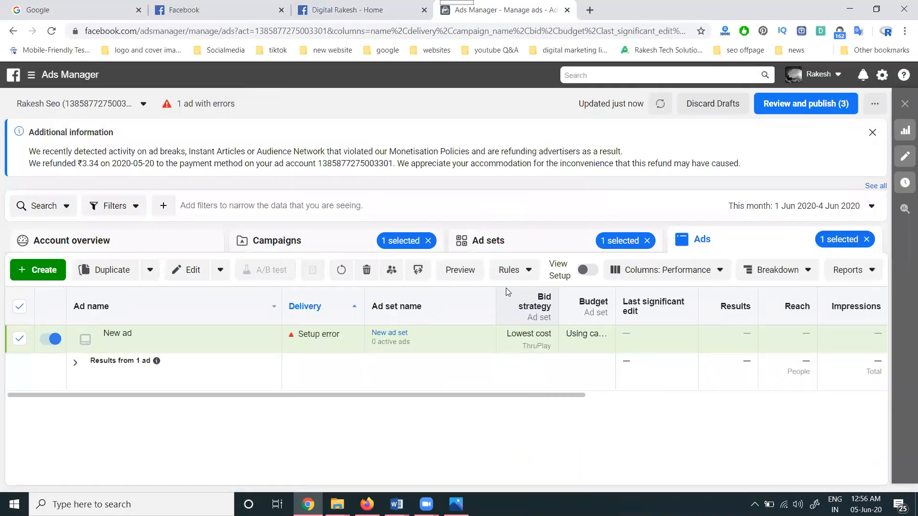